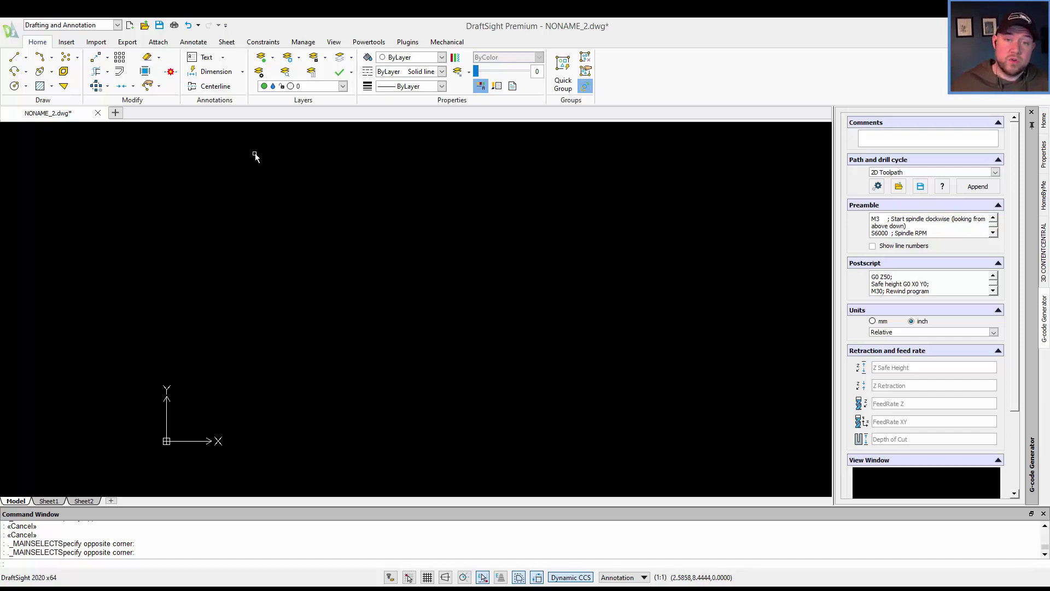
Create a new drawing from the CI_Bottom Boxes_met.dwt template.
{"action": "left_click", "coordinate": [13, 39]}
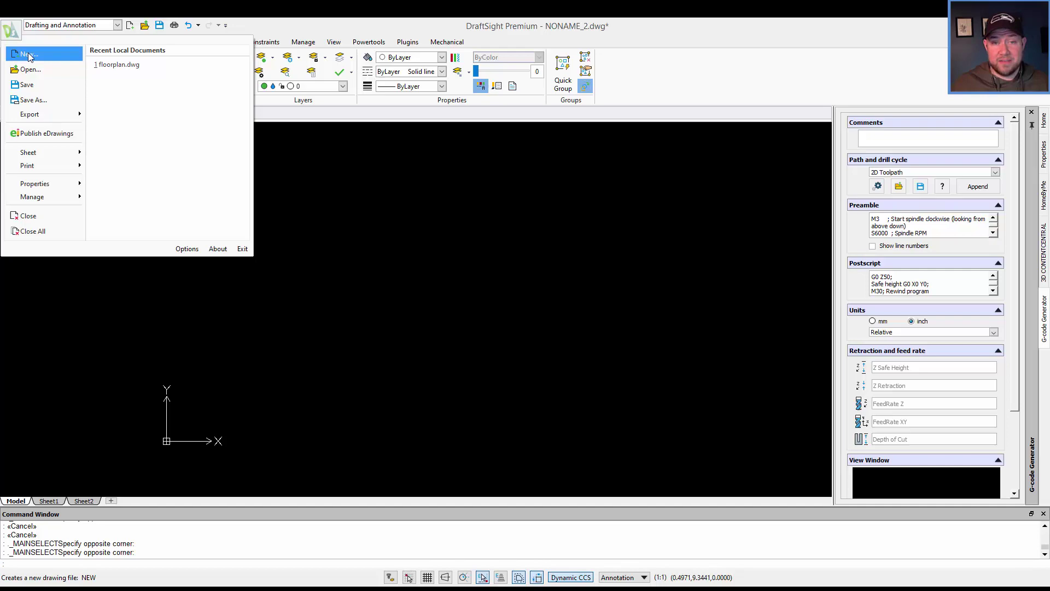
{"action": "left_click", "coordinate": [29, 55]}
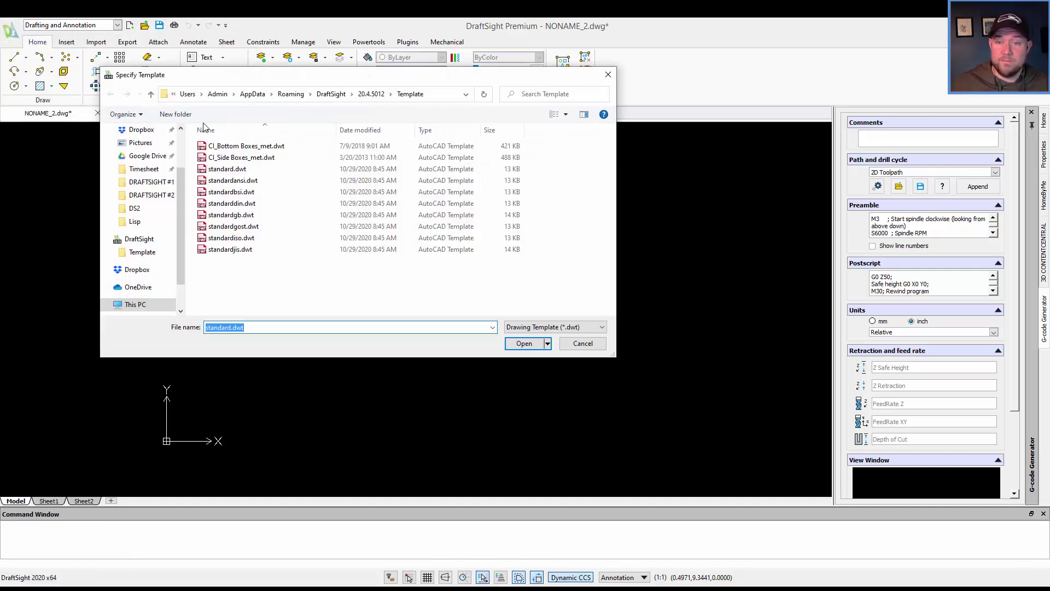
{"action": "left_click", "coordinate": [245, 146]}
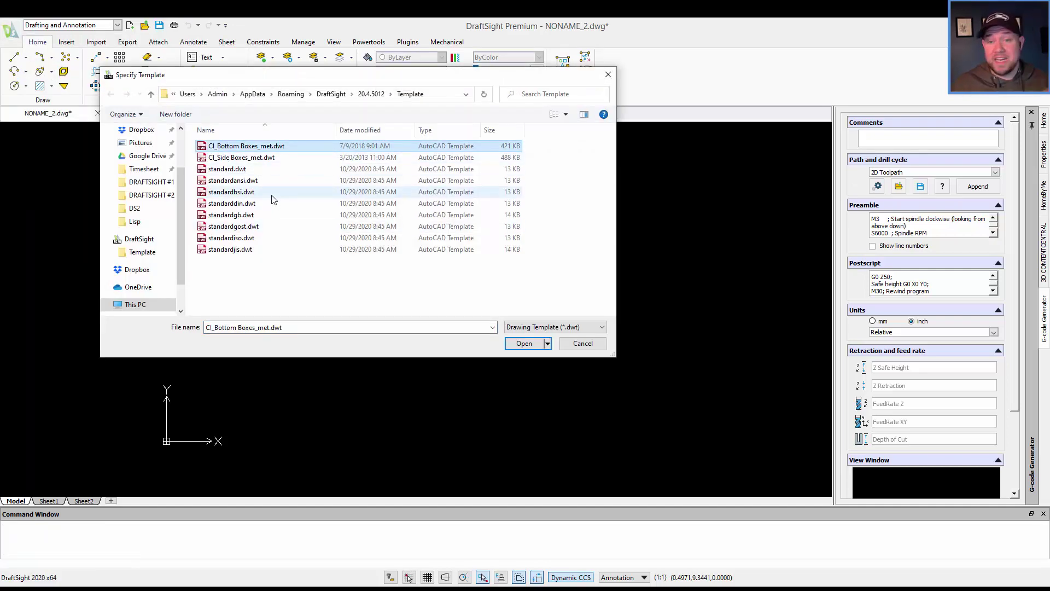
{"action": "left_click", "coordinate": [524, 343]}
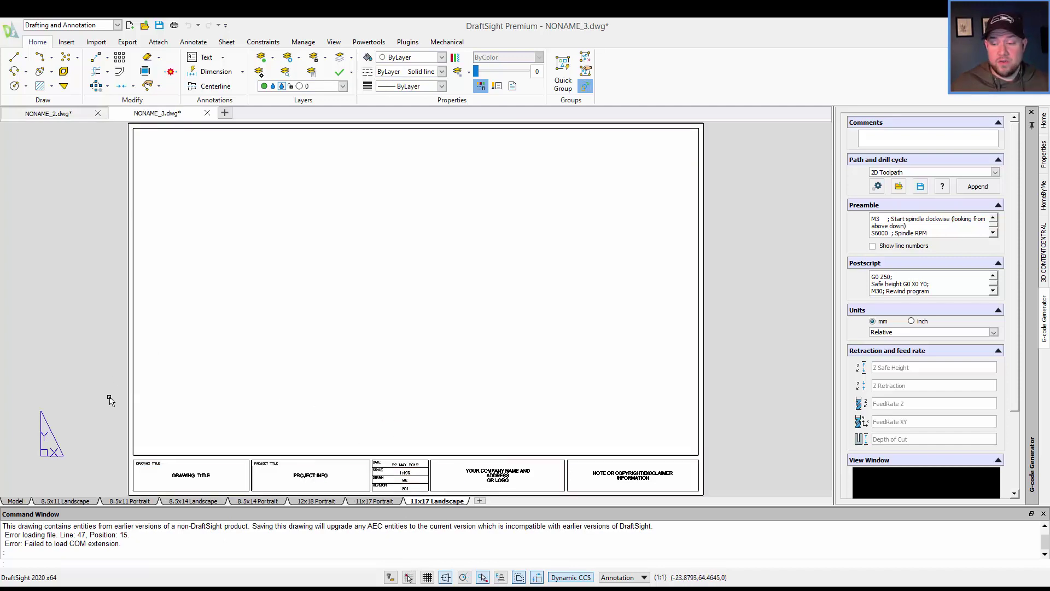
View the 12x18 Portrait sheet, and return to model space.
{"action": "left_click", "coordinate": [312, 502]}
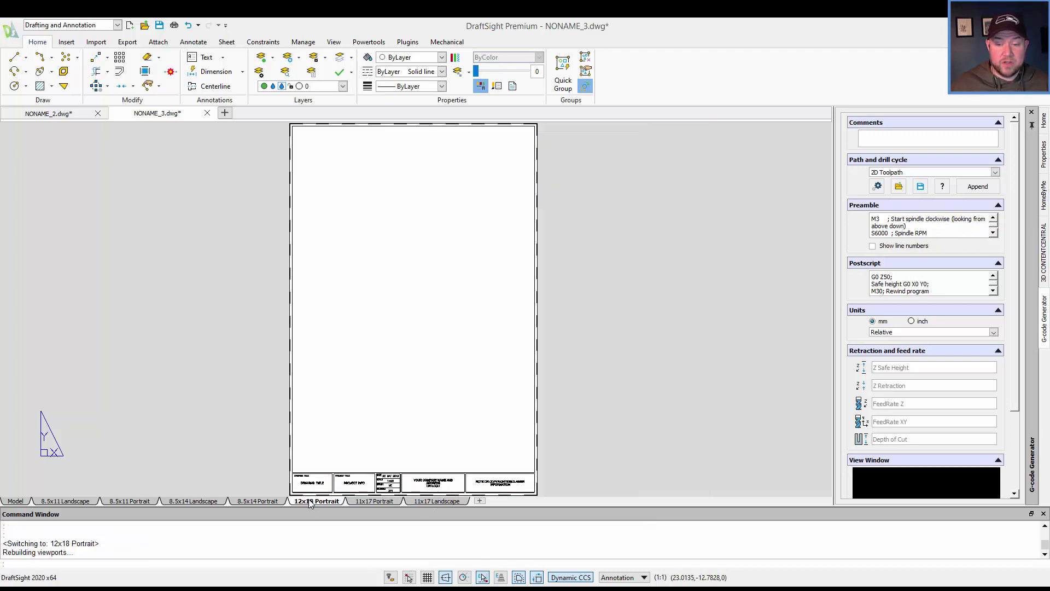
{"action": "left_click", "coordinate": [17, 502]}
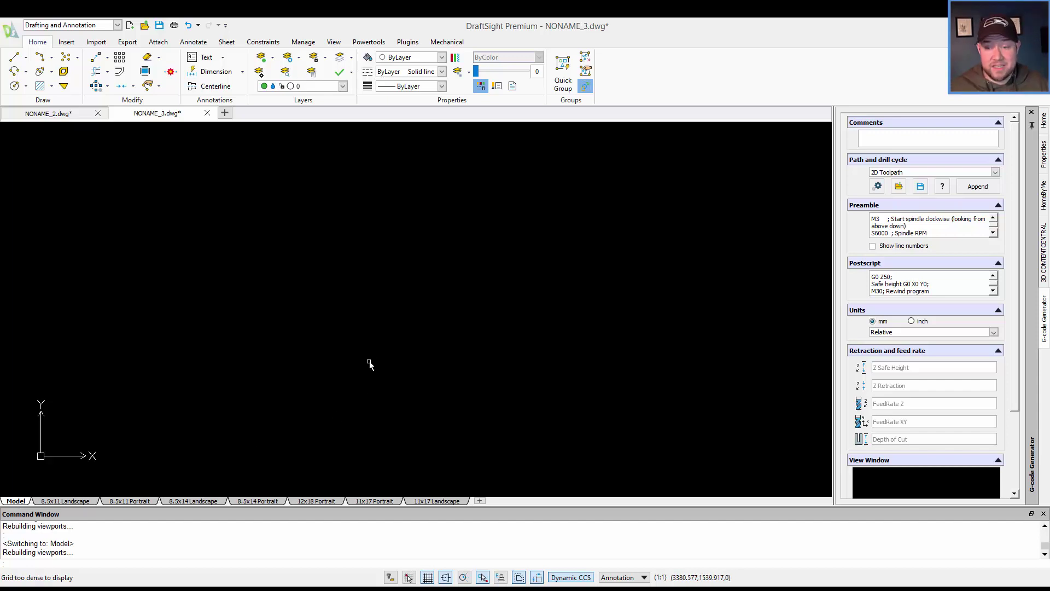
{"action": "key", "text": "Escape"}
{"action": "key", "text": "Escape"}
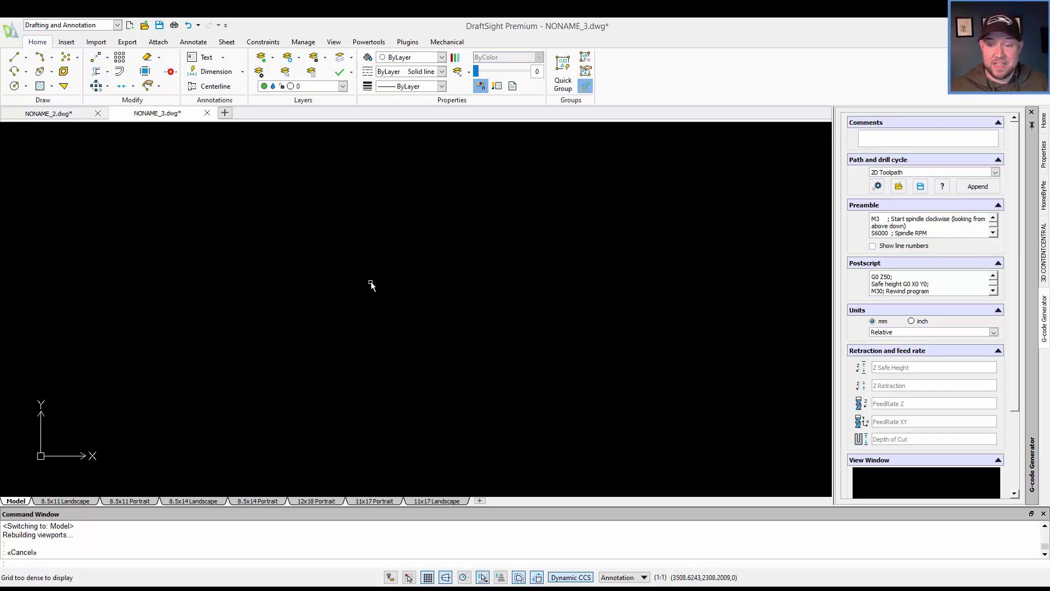
{"action": "left_click_drag", "start_coordinate": [372, 285], "coordinate": [272, 293]}
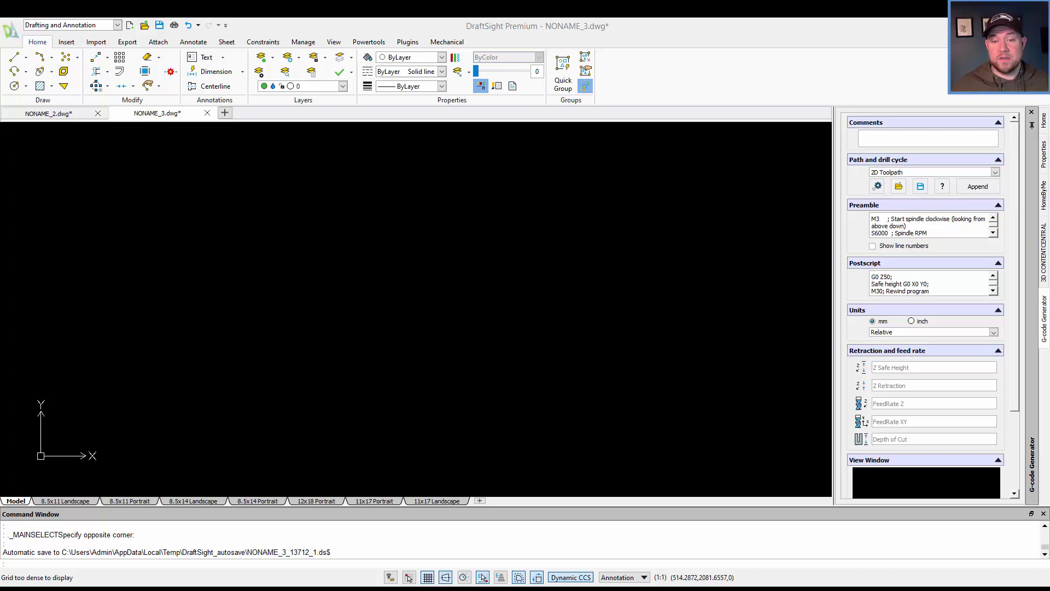
{"action": "left_click", "coordinate": [152, 232]}
{"action": "left_click", "coordinate": [272, 246]}
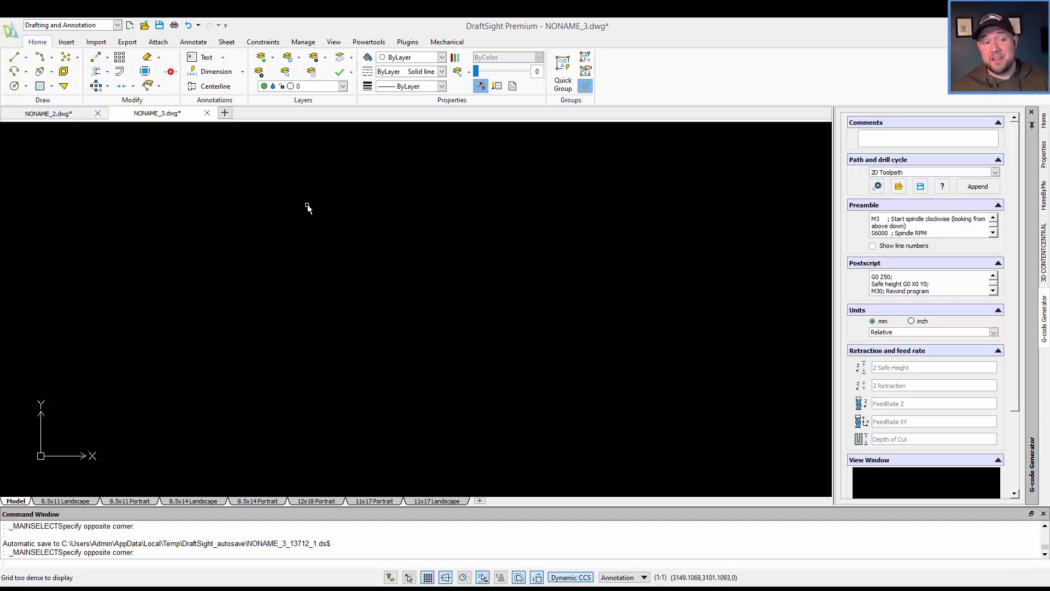
Start OnlineMaps with the default WGS 1984 Web Mercator (Auxiliary Sphere) projection.
{"action": "left_click", "coordinate": [408, 42]}
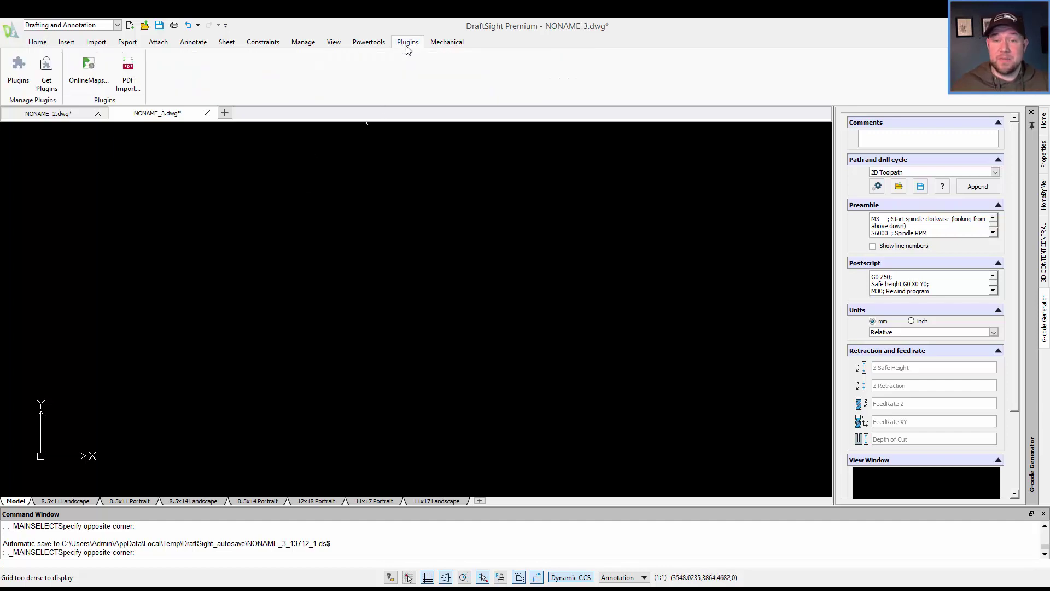
{"action": "left_click", "coordinate": [89, 71]}
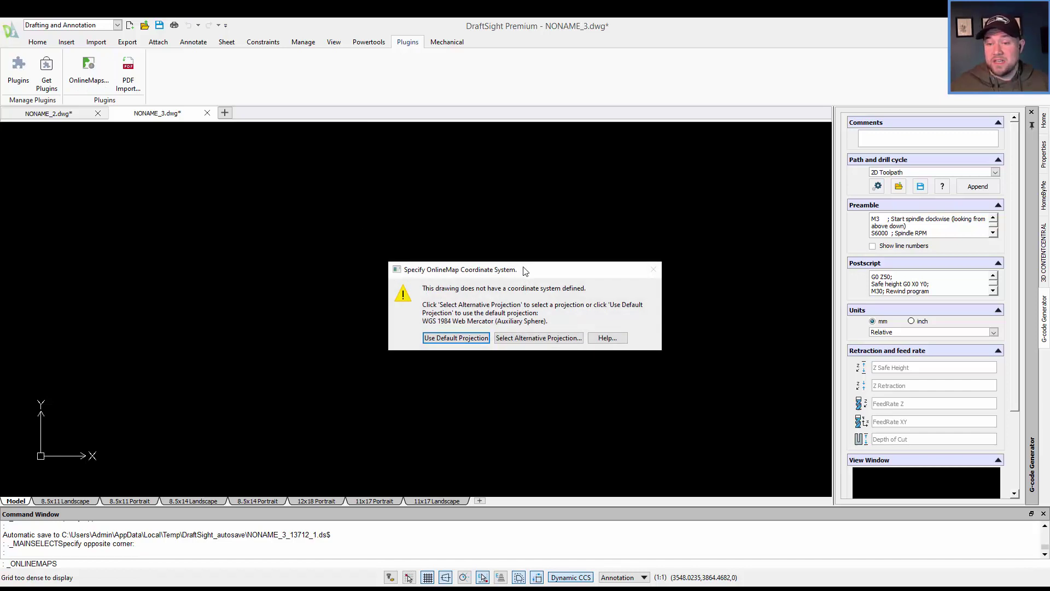
{"action": "left_click_drag", "start_coordinate": [521, 268], "coordinate": [455, 228]}
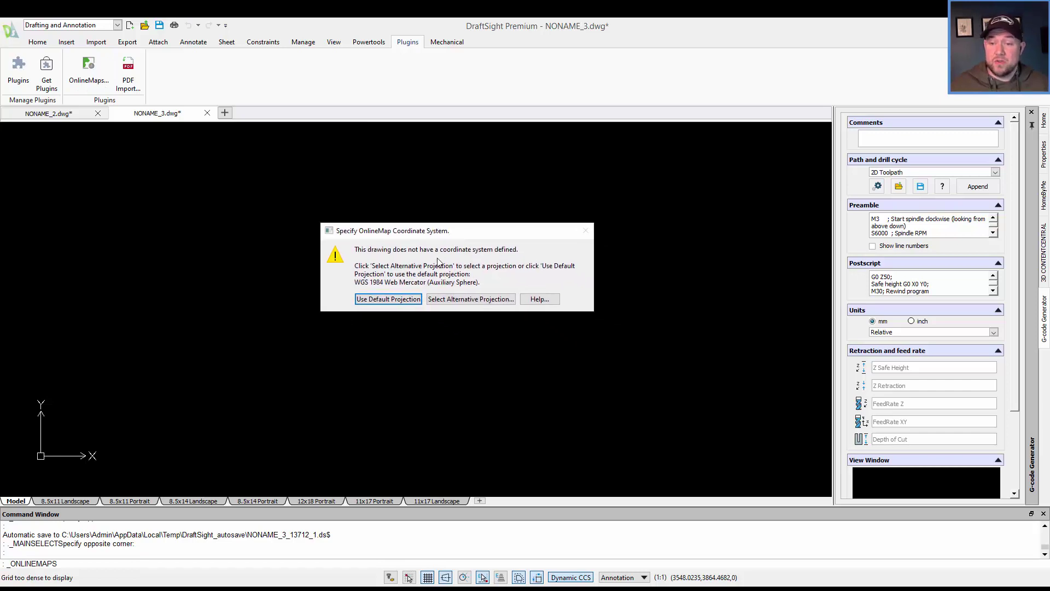
{"action": "left_click", "coordinate": [393, 301]}
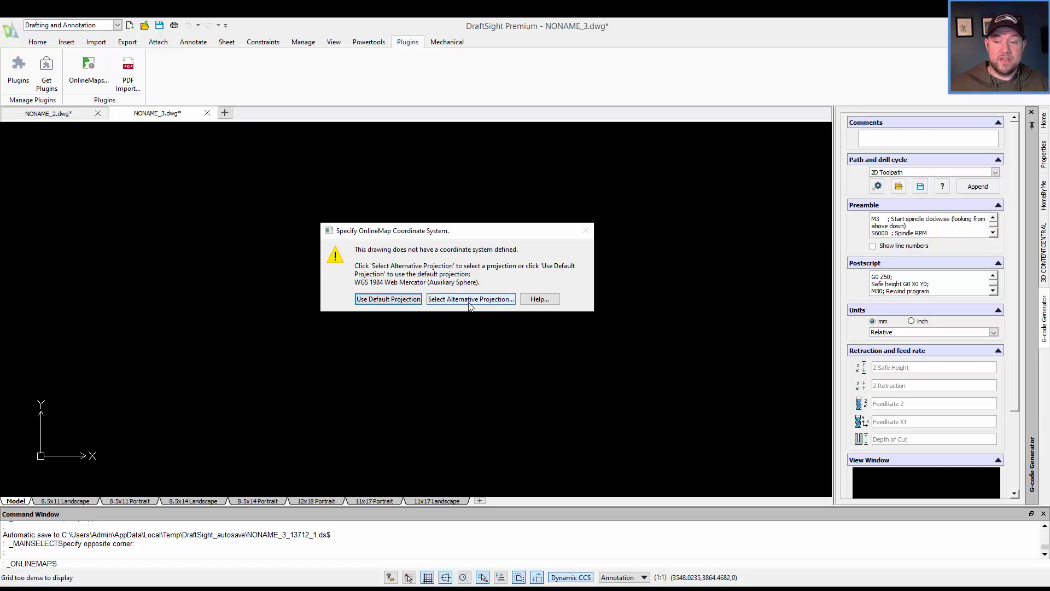
{"action": "left_click", "coordinate": [384, 302]}
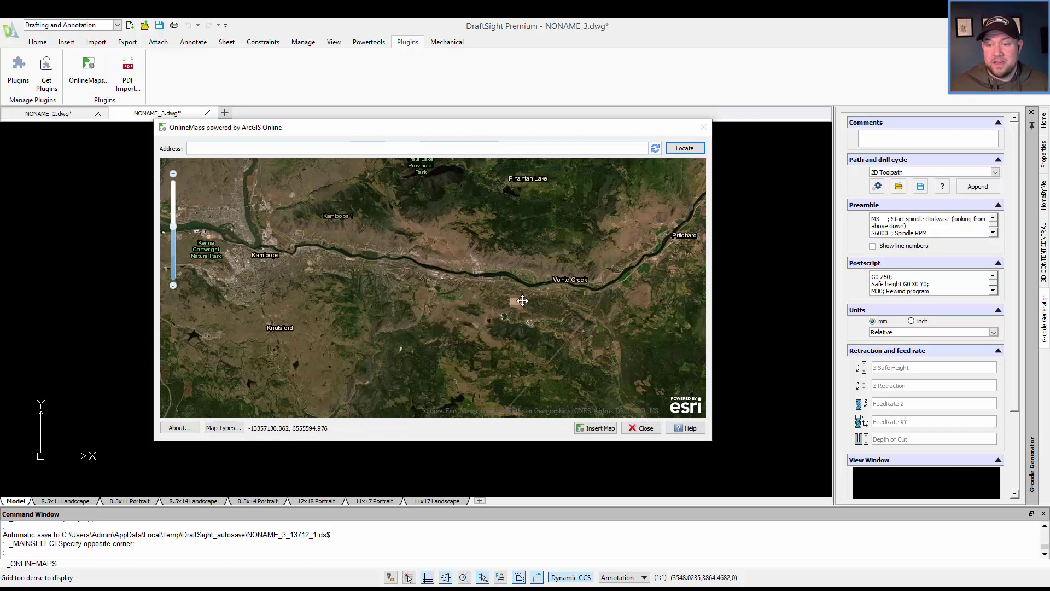
Frame the running track and sports fields at Thompson Rivers University in Kamloops and insert that satellite map into the model.
{"action": "left_click_drag", "start_coordinate": [523, 300], "coordinate": [507, 287]}
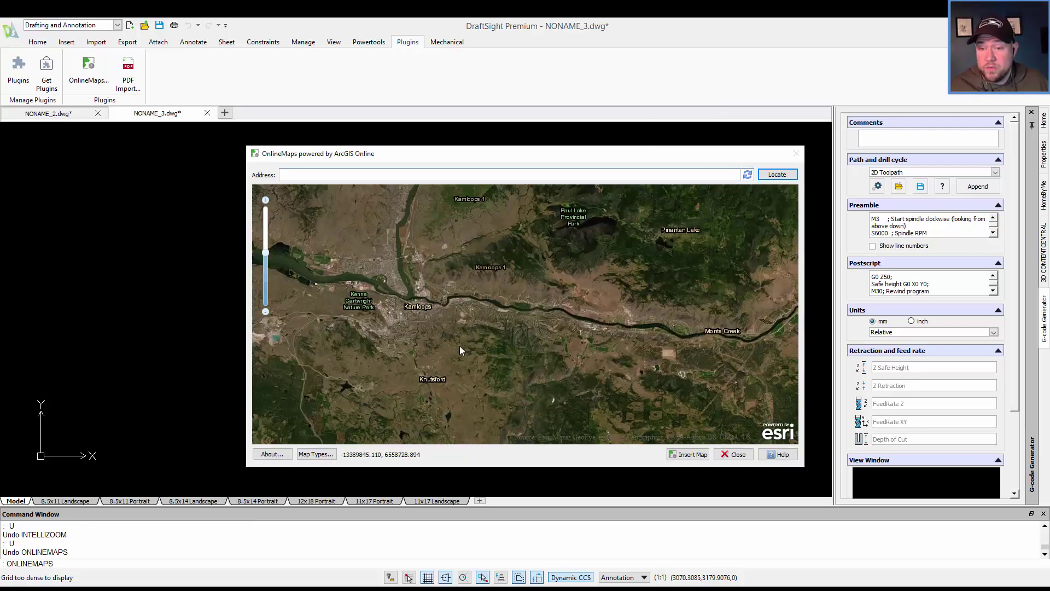
{"action": "scroll", "coordinate": [405, 327], "scroll_direction": "up", "scroll_amount": 3}
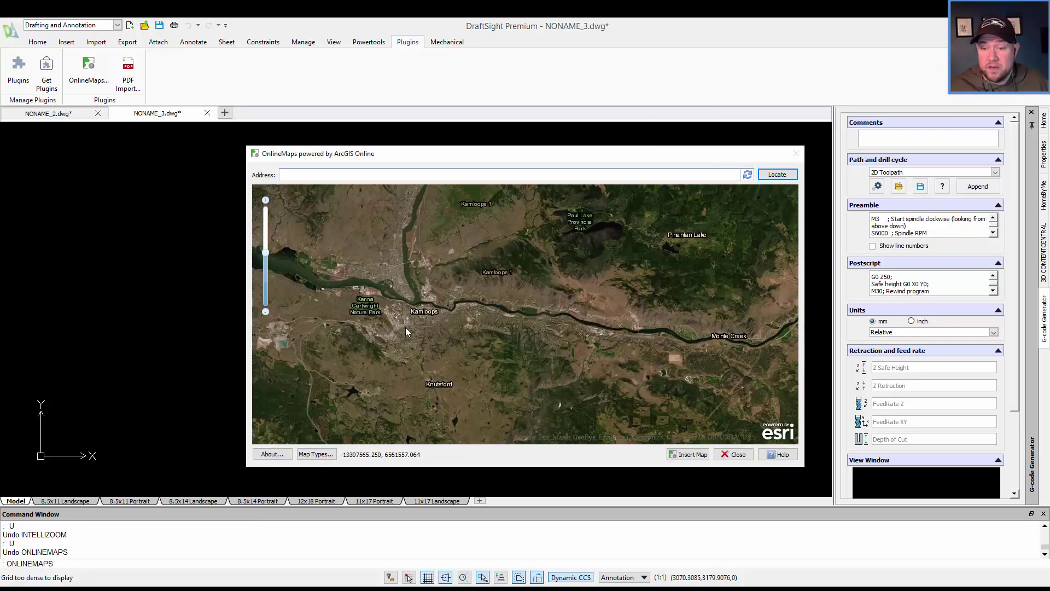
{"action": "scroll", "coordinate": [359, 316], "scroll_direction": "up", "scroll_amount": 4}
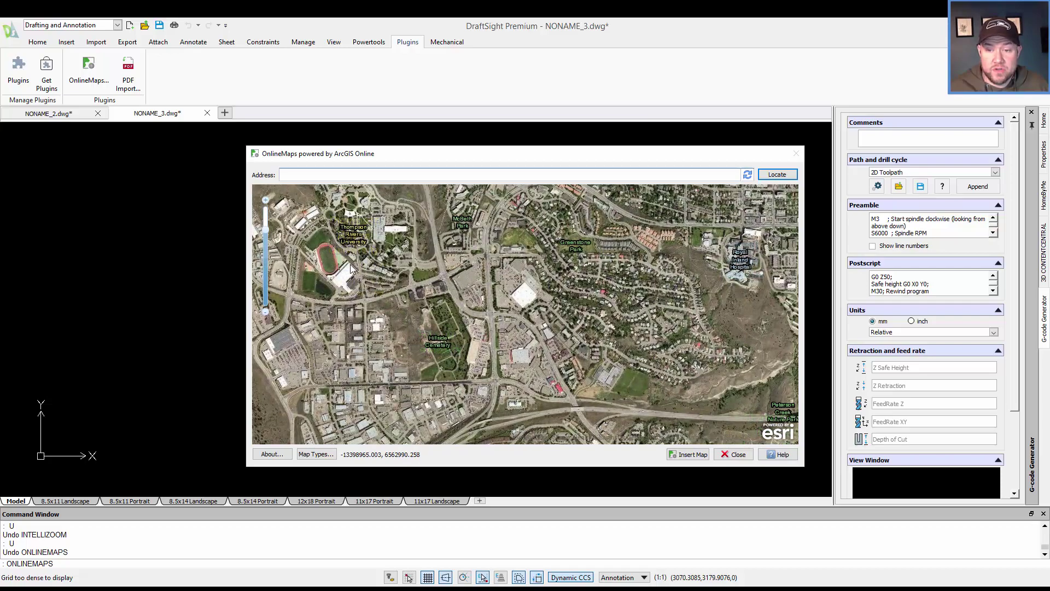
{"action": "scroll", "coordinate": [480, 318], "scroll_direction": "up", "scroll_amount": 1}
{"action": "left_click_drag", "start_coordinate": [324, 265], "coordinate": [493, 312]}
{"action": "scroll", "coordinate": [468, 341], "scroll_direction": "up", "scroll_amount": 1}
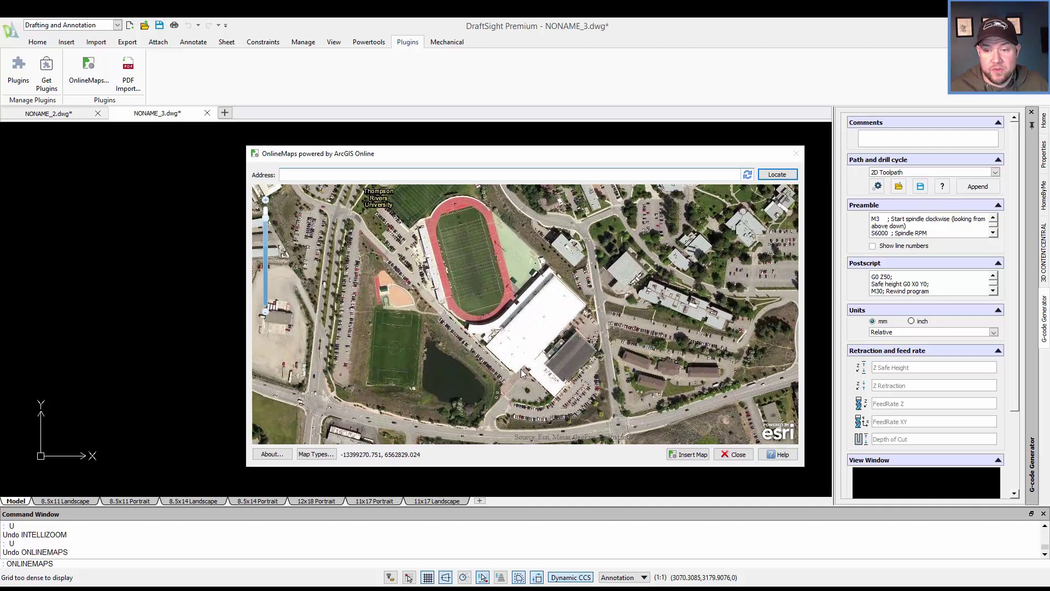
{"action": "left_click", "coordinate": [688, 455]}
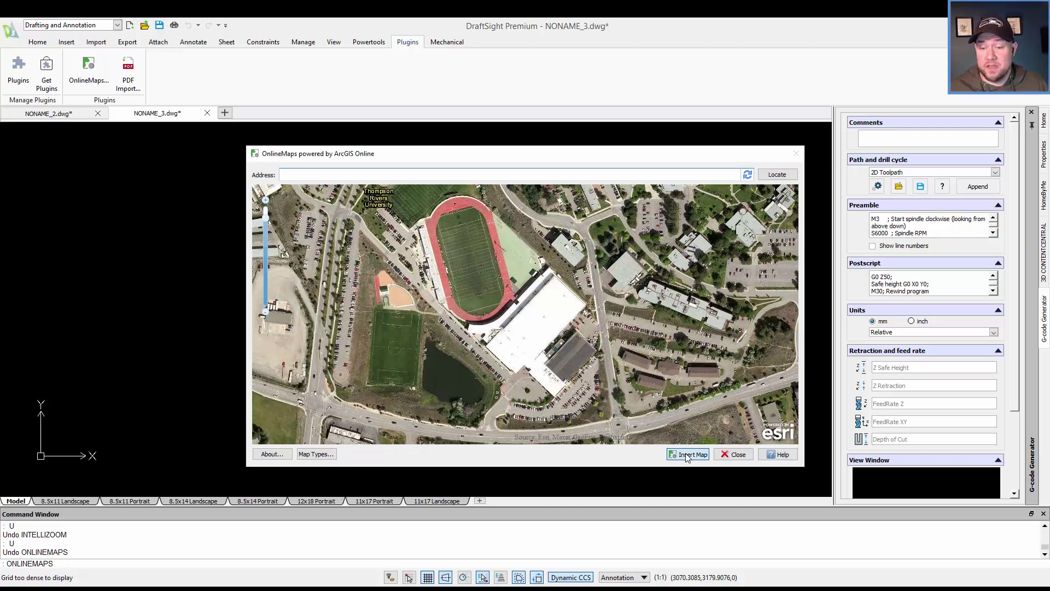
{"action": "left_click", "coordinate": [687, 455]}
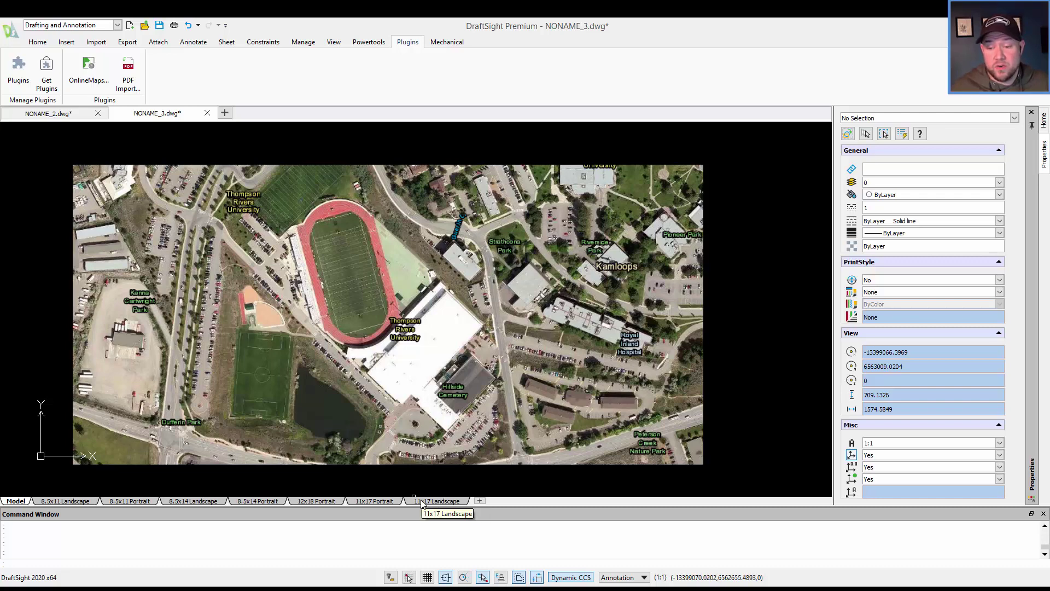
Go to the 11x17 Landscape sheet and delete its existing viewport.
{"action": "left_click", "coordinate": [423, 501]}
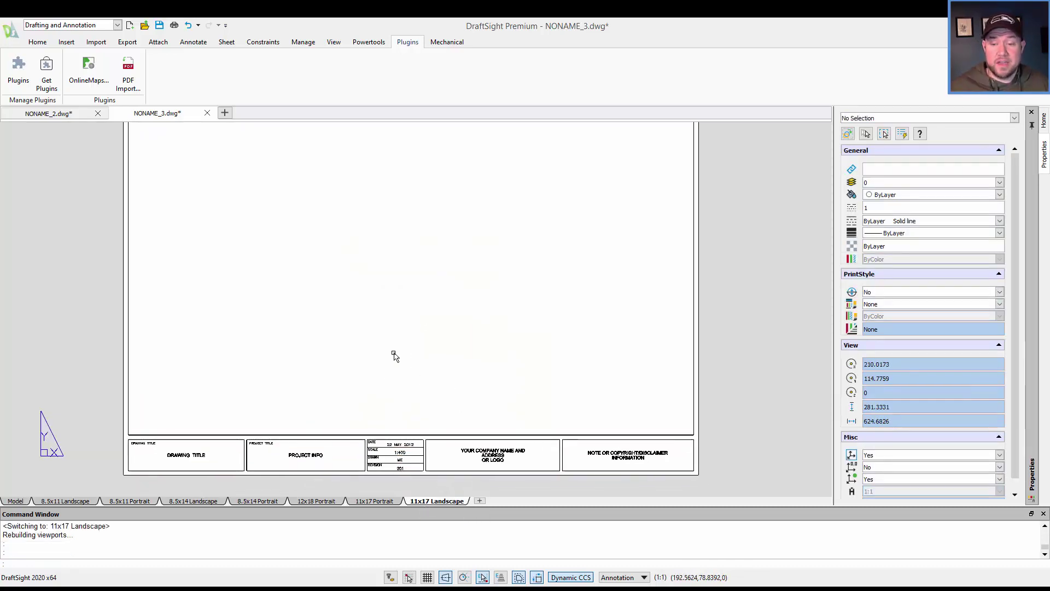
{"action": "key", "text": "Delete"}
{"action": "left_click", "coordinate": [422, 359]}
{"action": "key", "text": "Escape"}
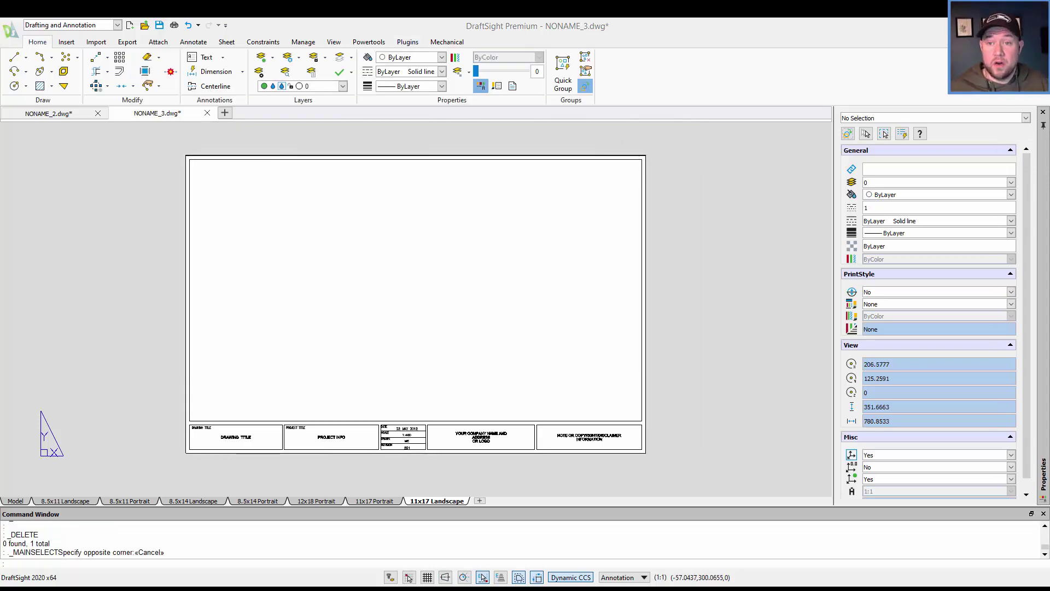
Create a rectangular viewport on the 11x17 Landscape sheet, filling the frame from its upper corner down to the title block.
{"action": "left_click", "coordinate": [334, 44]}
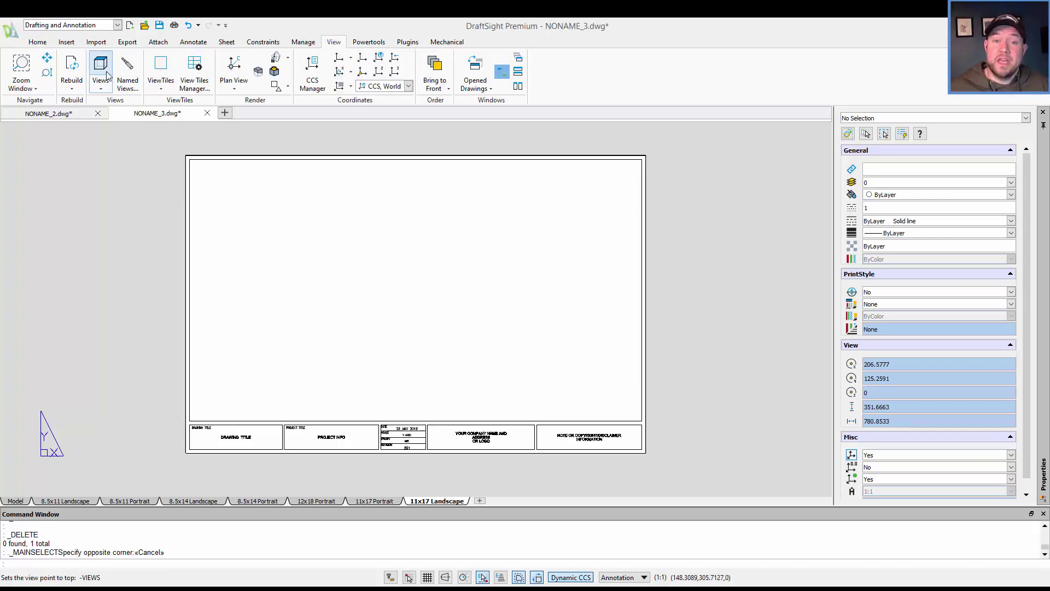
{"action": "left_click", "coordinate": [161, 68]}
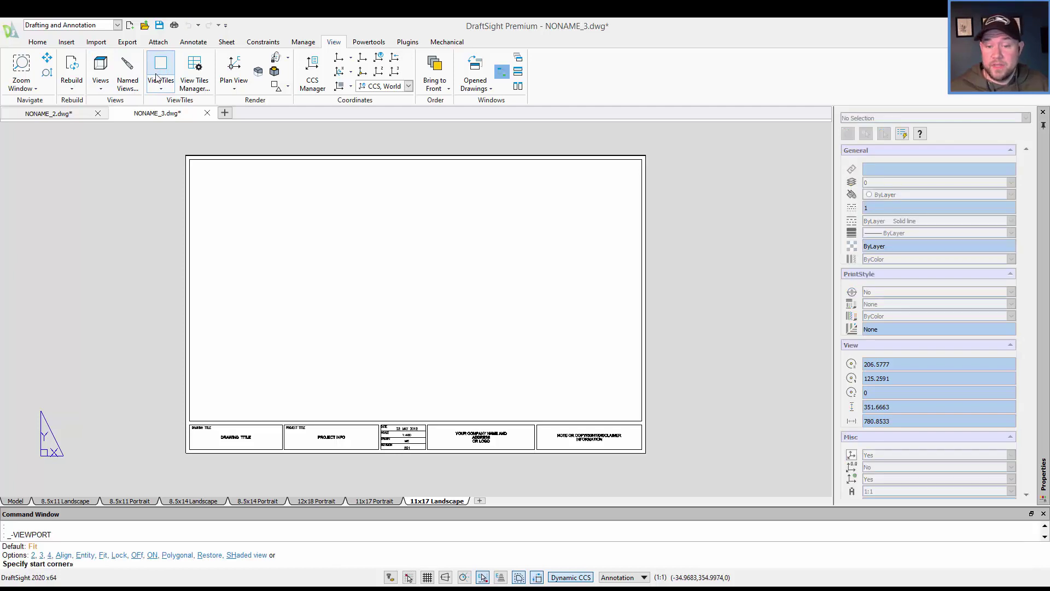
{"action": "left_click", "coordinate": [190, 159]}
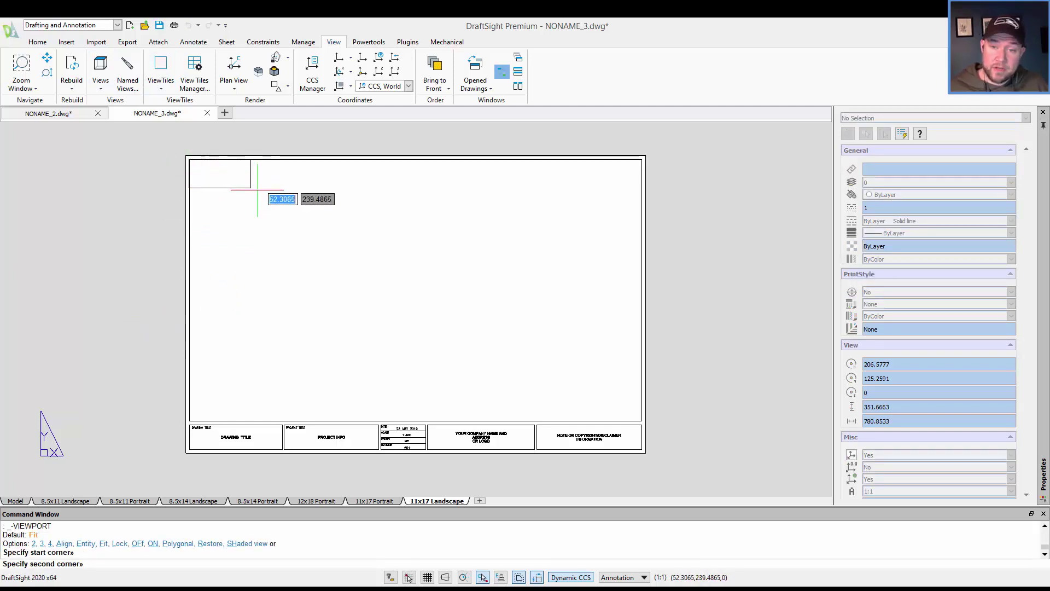
{"action": "left_click", "coordinate": [642, 422]}
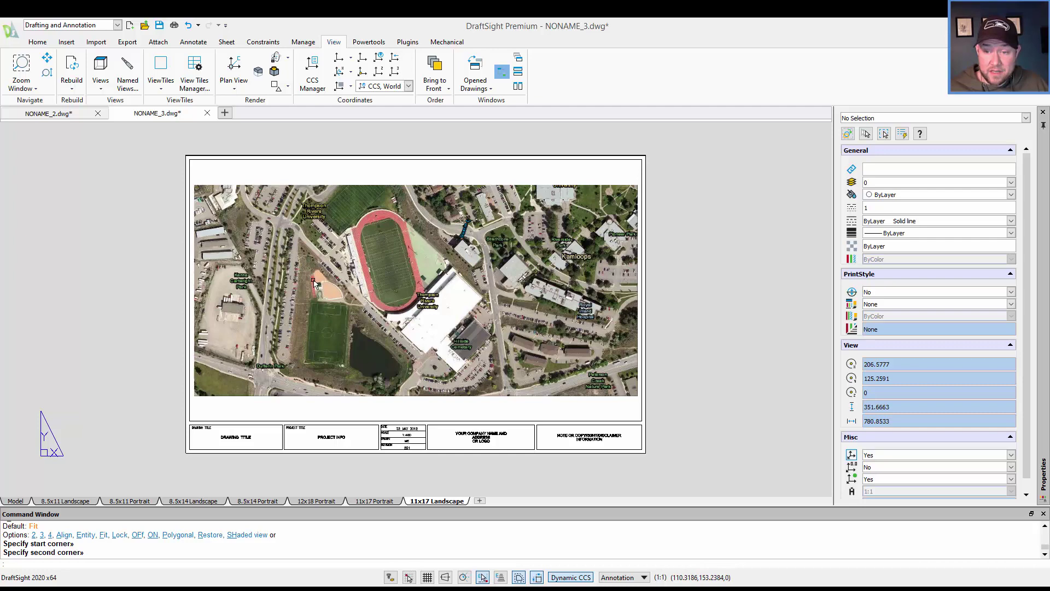
{"action": "key", "text": "Escape"}
{"action": "key", "text": "Escape"}
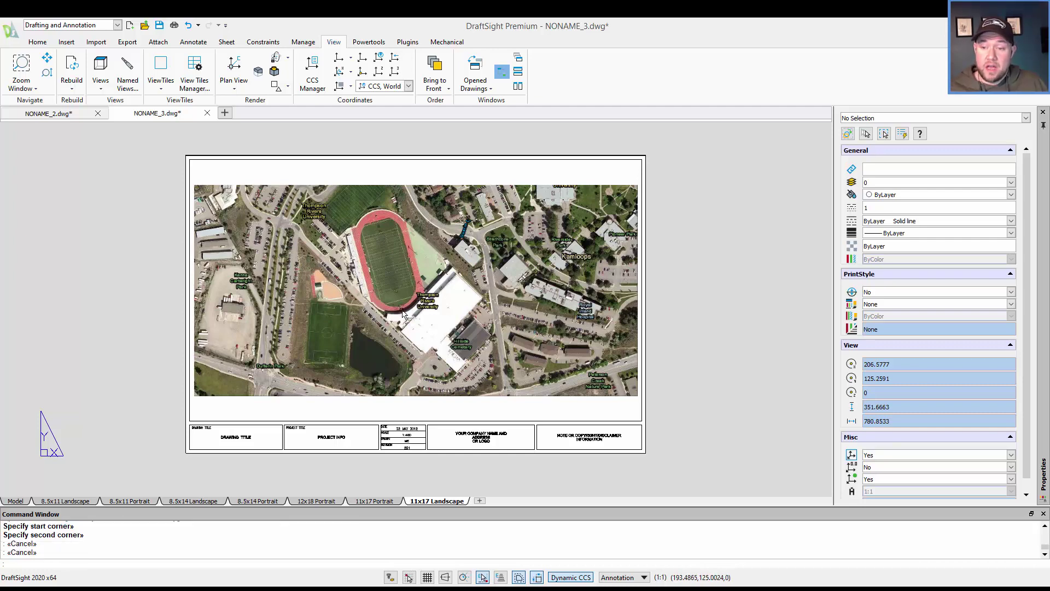
Activate the new viewport, enlarge the map around the track and soccer field, and return to sheet space.
{"action": "double_click", "coordinate": [383, 319]}
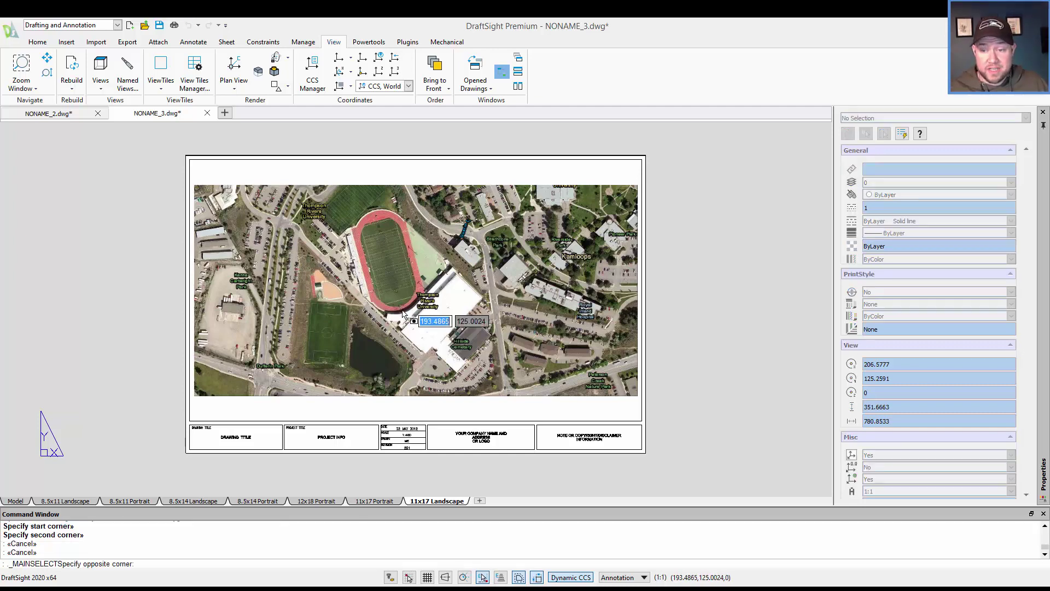
{"action": "scroll", "coordinate": [383, 319], "scroll_direction": "up", "scroll_amount": 4}
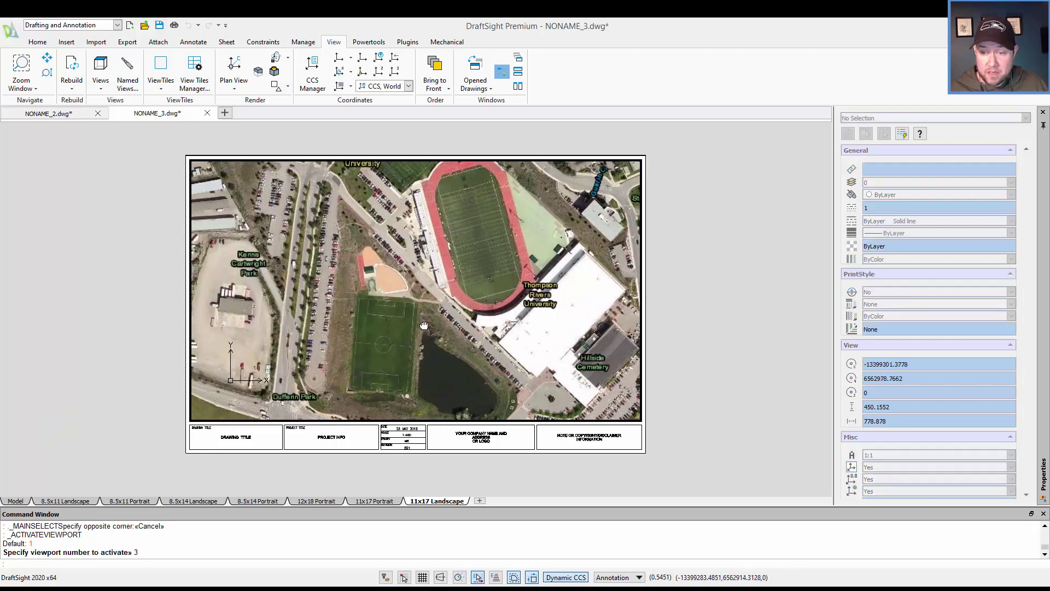
{"action": "double_click", "coordinate": [711, 311]}
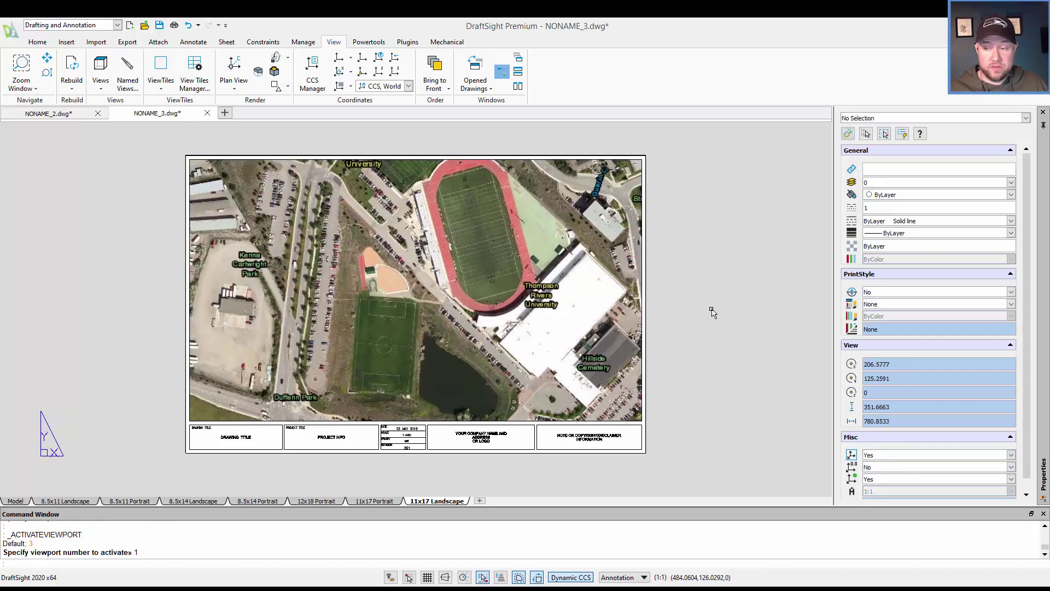
Examine the viewport's standard scale and annotation scale options, then clear the selection and check the sheet's annotation scale setting.
{"action": "left_click", "coordinate": [643, 331]}
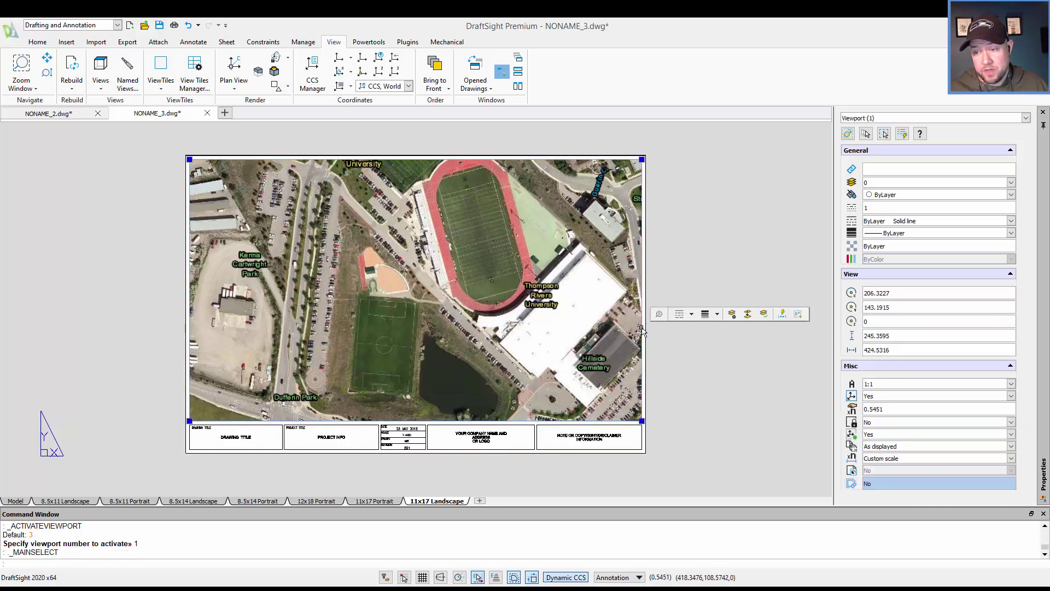
{"action": "left_click", "coordinate": [910, 459]}
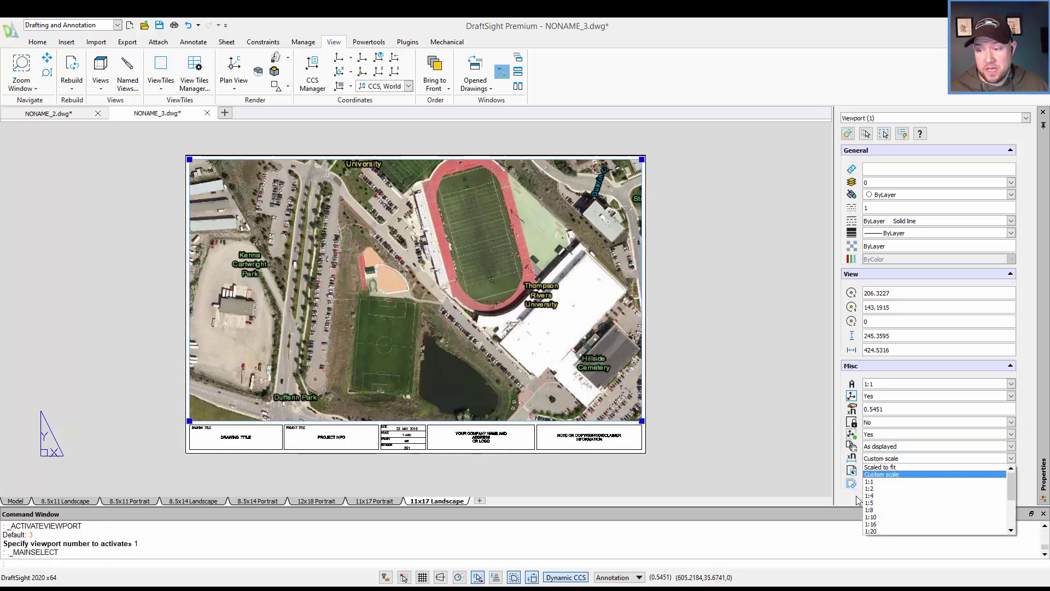
{"action": "left_click", "coordinate": [889, 386]}
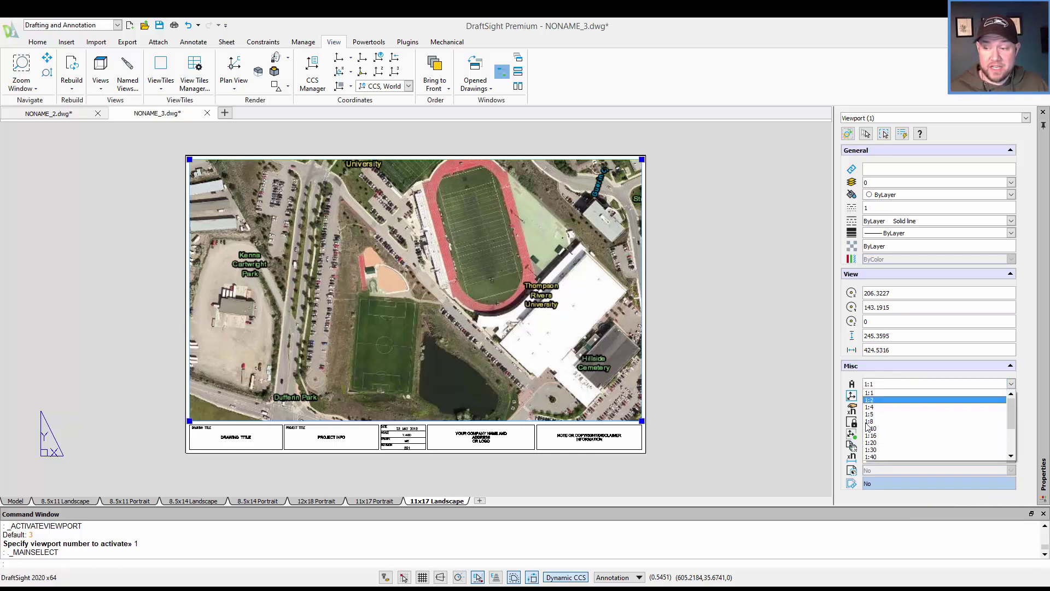
{"action": "key", "text": "Escape"}
{"action": "key", "text": "Escape"}
{"action": "key", "text": "Escape"}
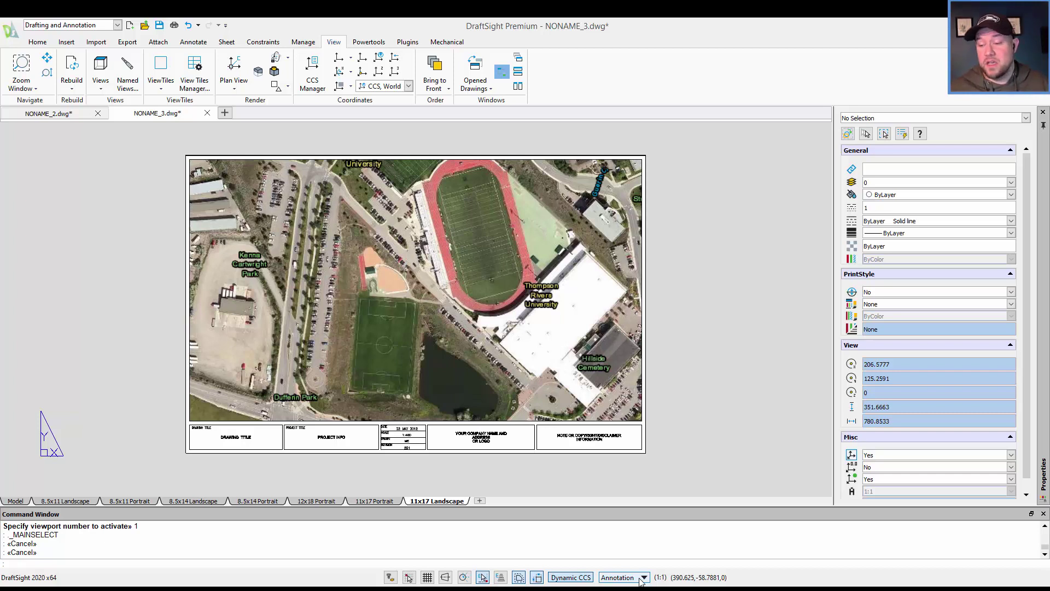
{"action": "left_click", "coordinate": [643, 577]}
{"action": "left_click", "coordinate": [668, 581]}
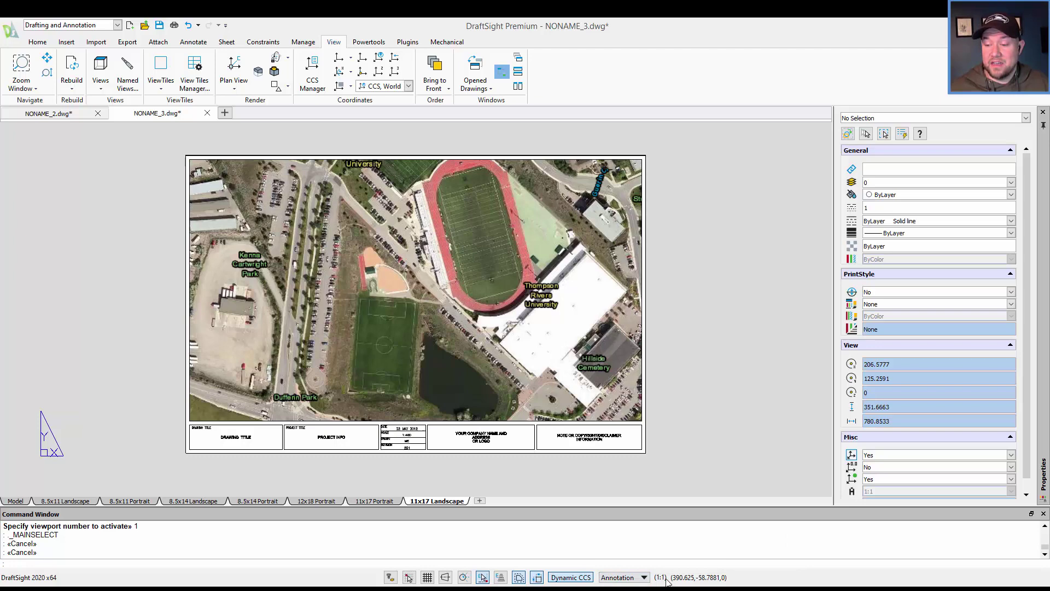
Switch to model space and open the drawing scale list for editing.
{"action": "key", "text": "Escape"}
{"action": "key", "text": "Escape"}
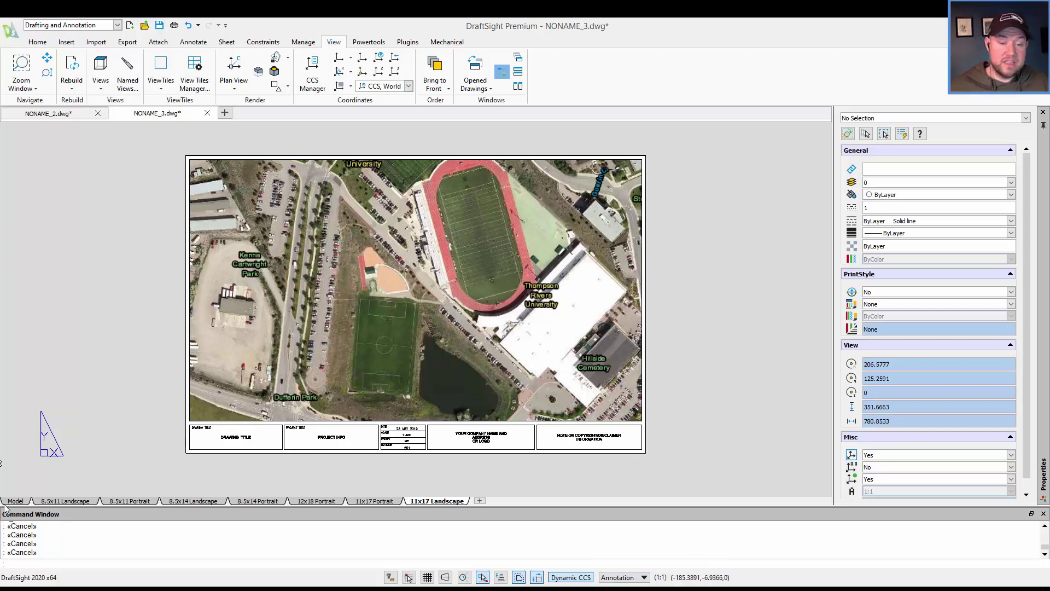
{"action": "left_click", "coordinate": [17, 501]}
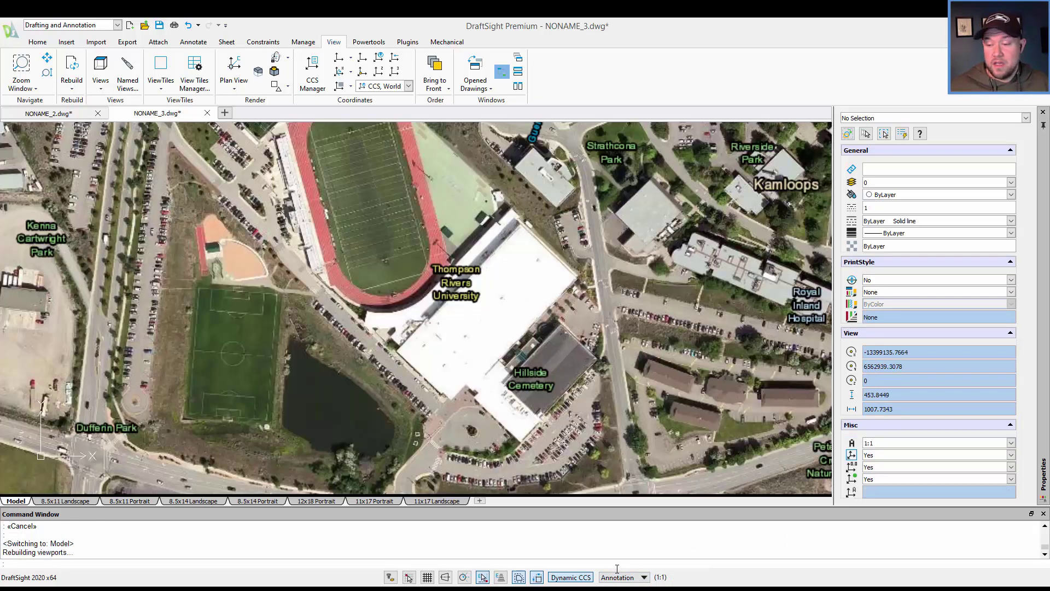
{"action": "key", "text": "Escape"}
{"action": "left_click", "coordinate": [644, 578]}
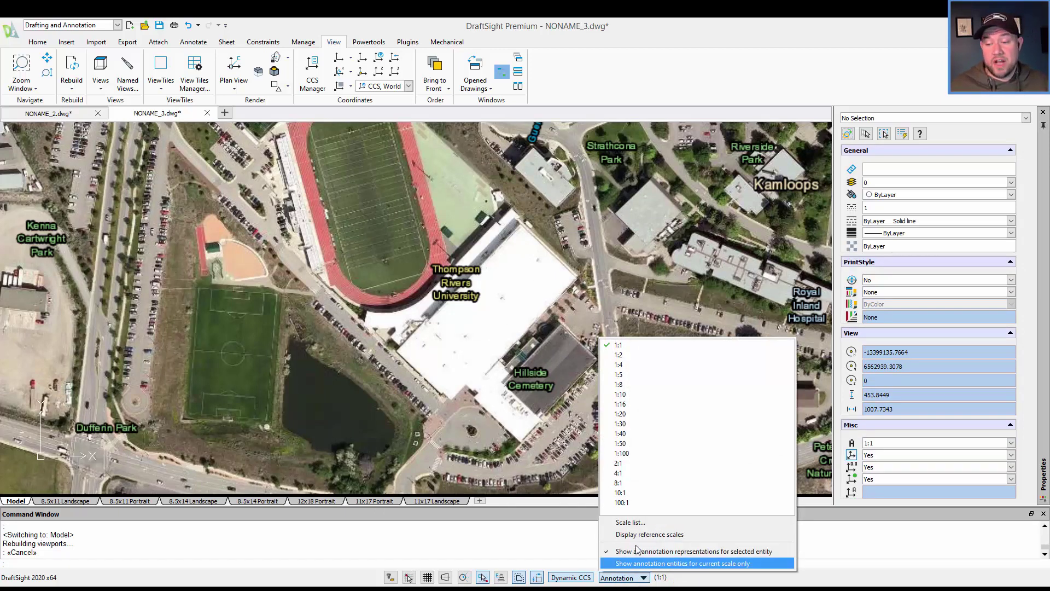
{"action": "left_click", "coordinate": [626, 522]}
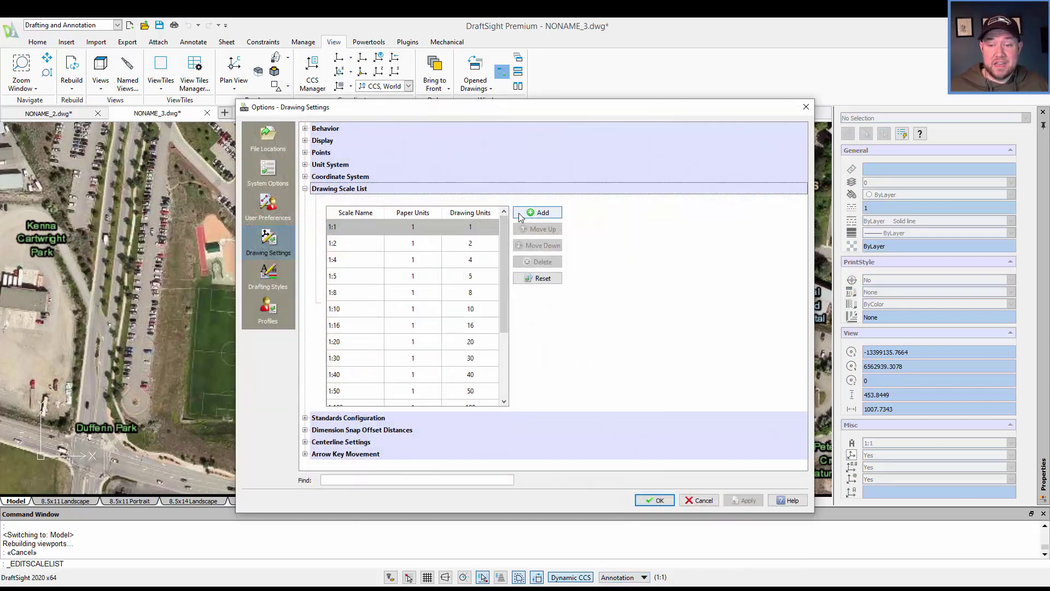
{"action": "scroll", "coordinate": [375, 233], "scroll_direction": "down", "scroll_amount": 1}
{"action": "scroll", "coordinate": [373, 339], "scroll_direction": "down", "scroll_amount": 1}
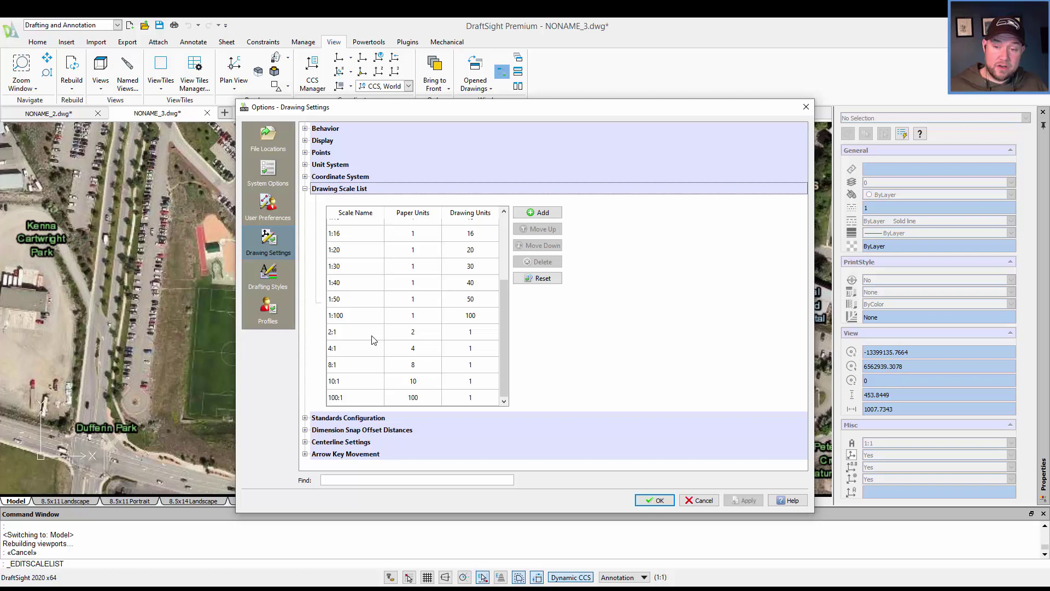
Add a scale named 1:150 after 1:100, with 150 drawing units, and apply the scale list.
{"action": "left_click", "coordinate": [356, 318]}
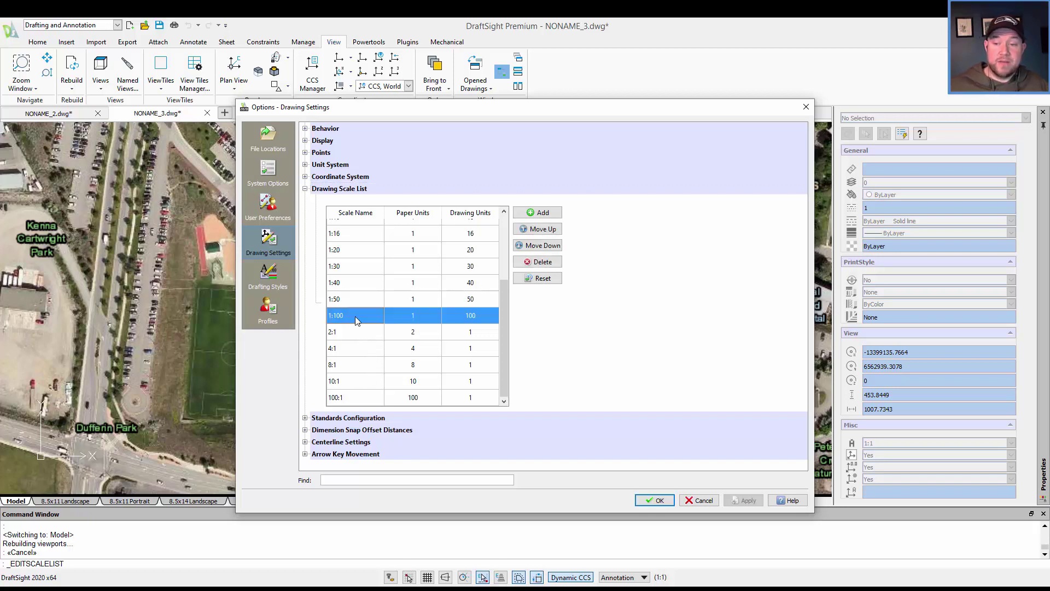
{"action": "left_click", "coordinate": [538, 213]}
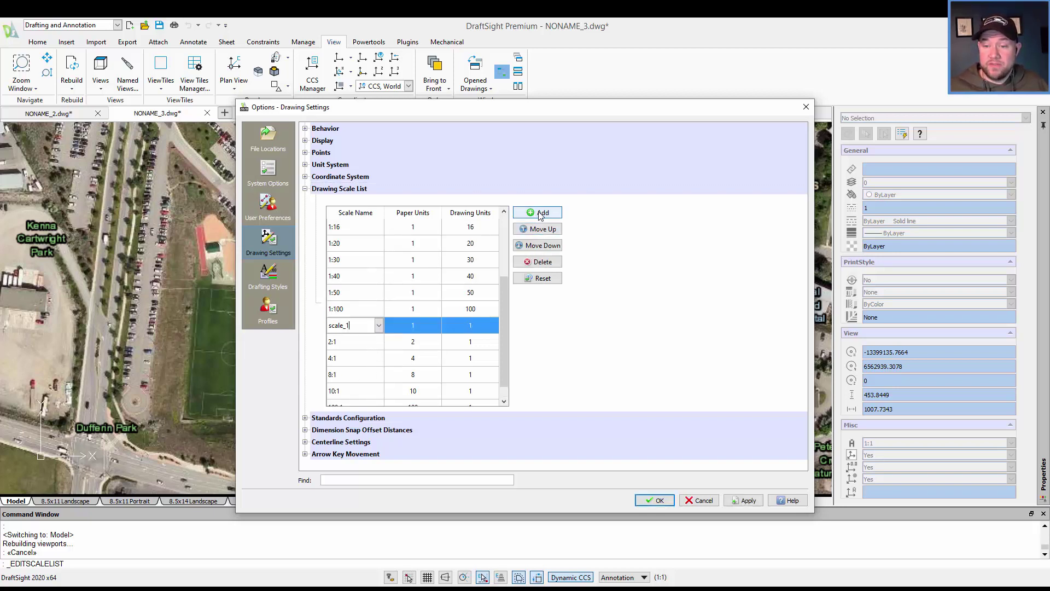
{"action": "double_click", "coordinate": [366, 325]}
{"action": "type", "text": "1:150"}
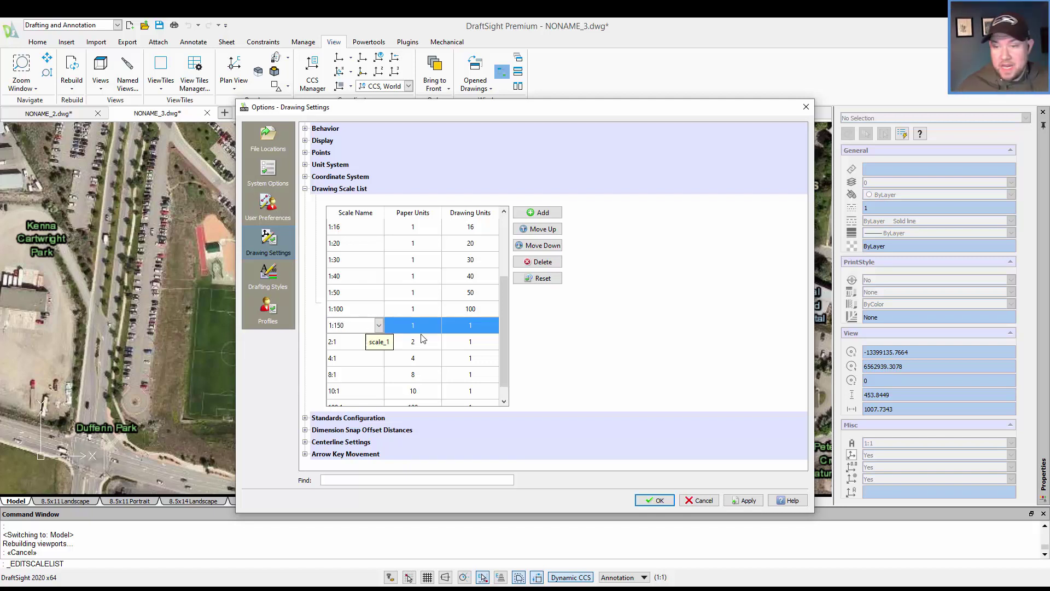
{"action": "left_click", "coordinate": [468, 327]}
{"action": "left_click", "coordinate": [469, 327]}
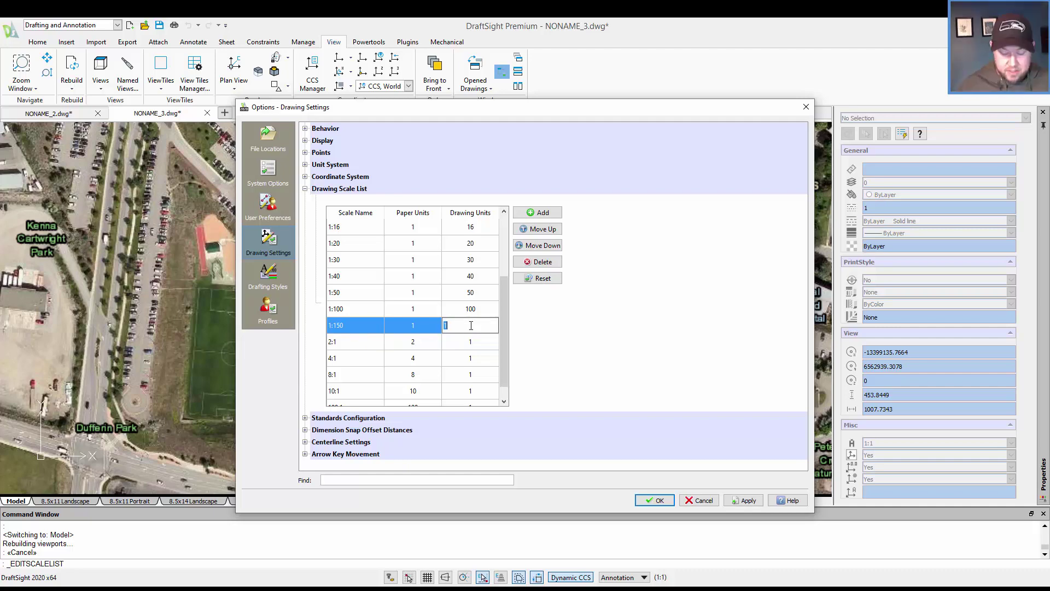
{"action": "type", "text": "150"}
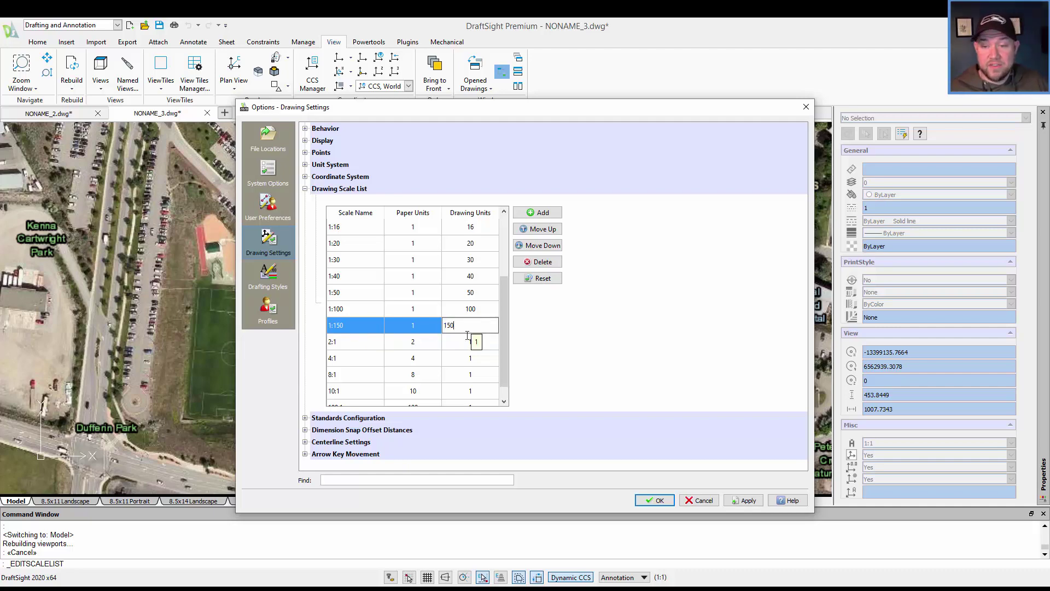
{"action": "left_click", "coordinate": [656, 501]}
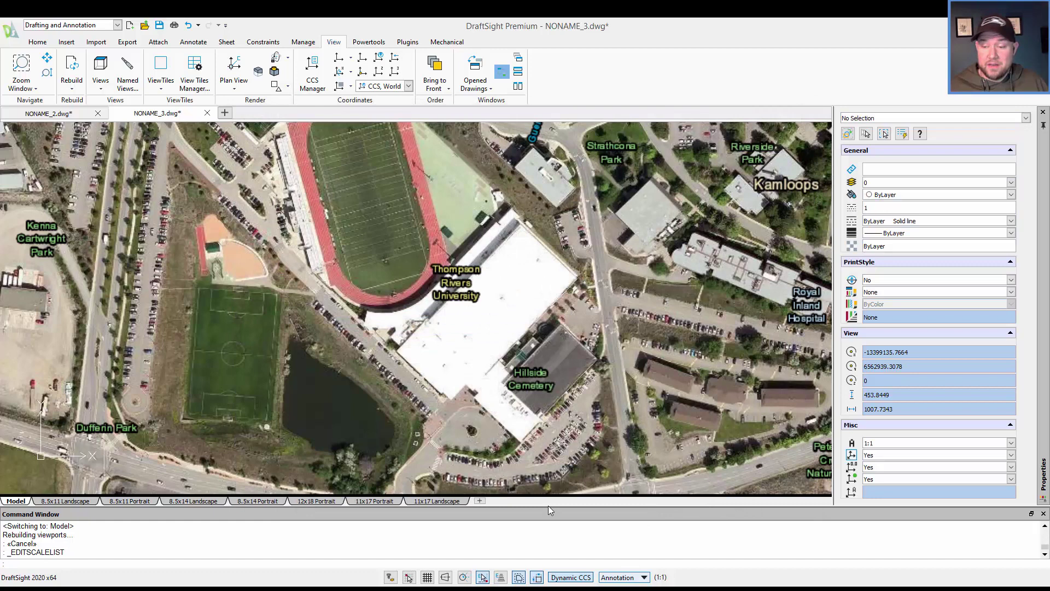
Return to the 11x17 Landscape sheet with nothing selected.
{"action": "key", "text": "Escape"}
{"action": "key", "text": "Escape"}
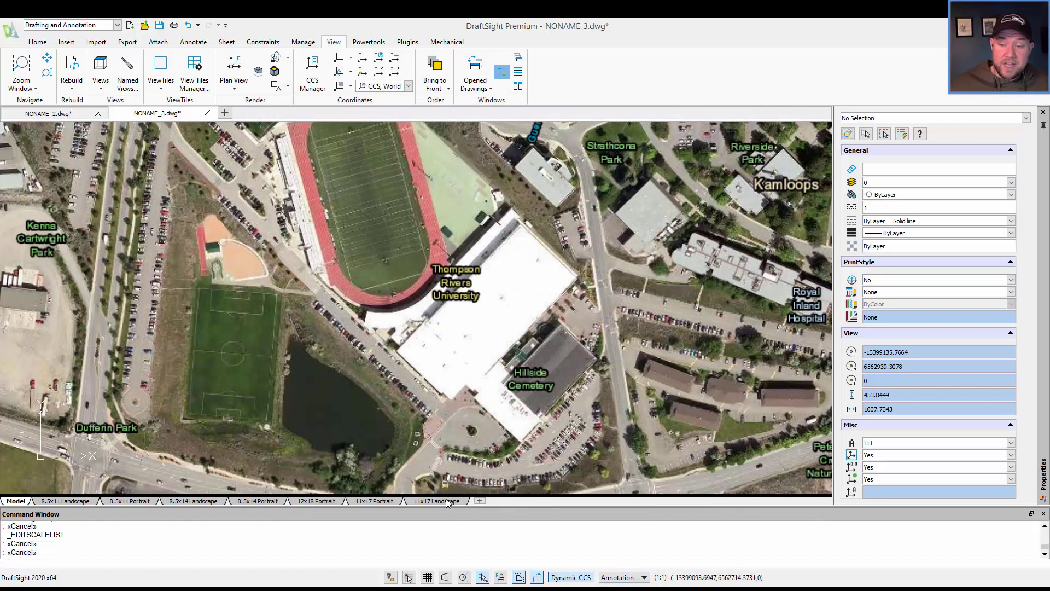
{"action": "left_click", "coordinate": [437, 501]}
{"action": "key", "text": "Escape"}
{"action": "key", "text": "Escape"}
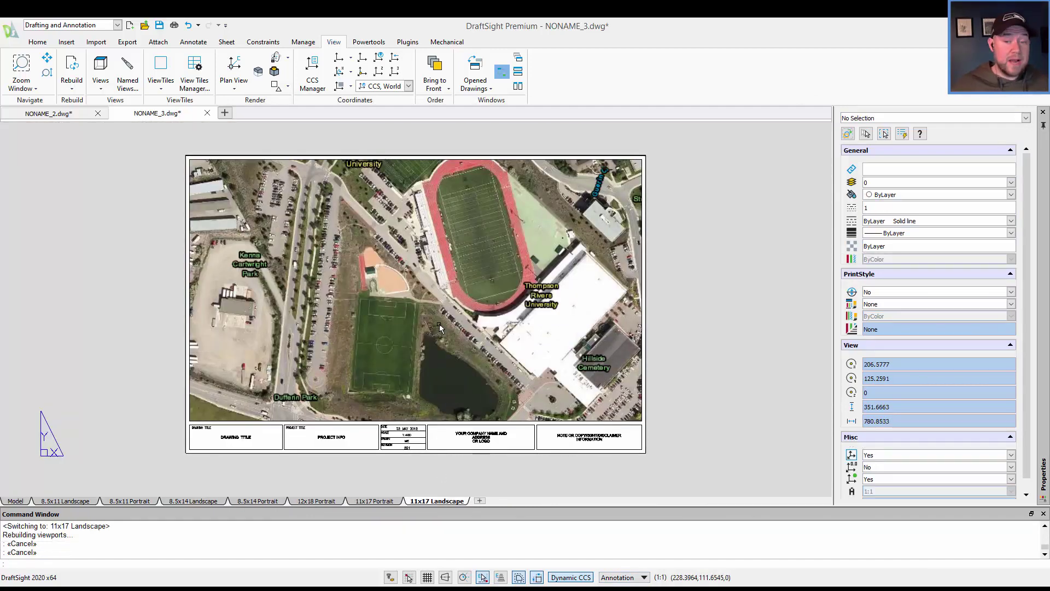
{"action": "key", "text": "Escape"}
{"action": "key", "text": "Escape"}
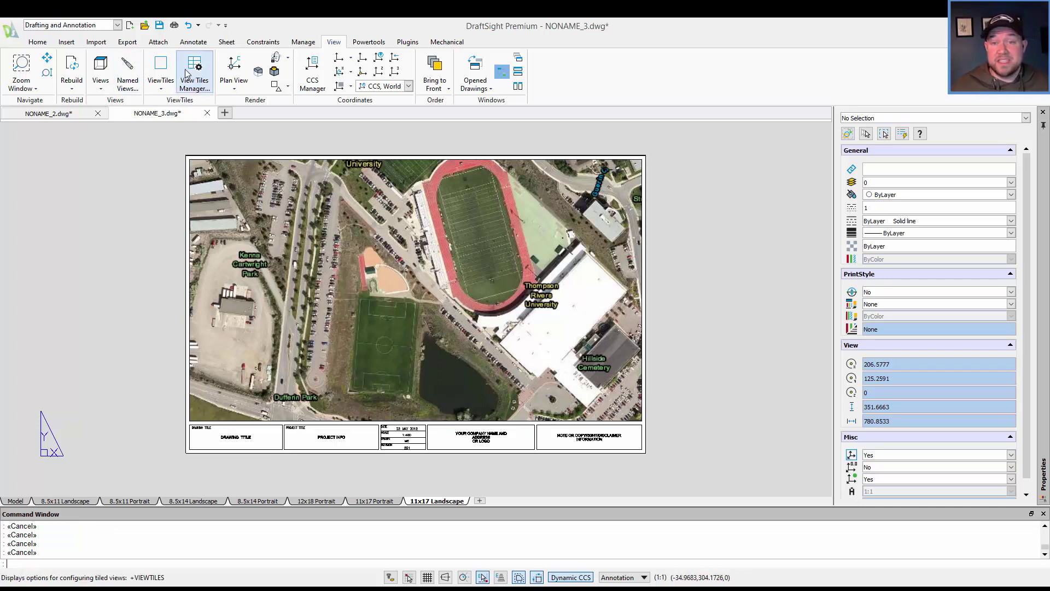
Place a multiline note about 37 units wide reading "SOCCER FIELD" over the upper part of the soccer field.
{"action": "left_click", "coordinate": [193, 46]}
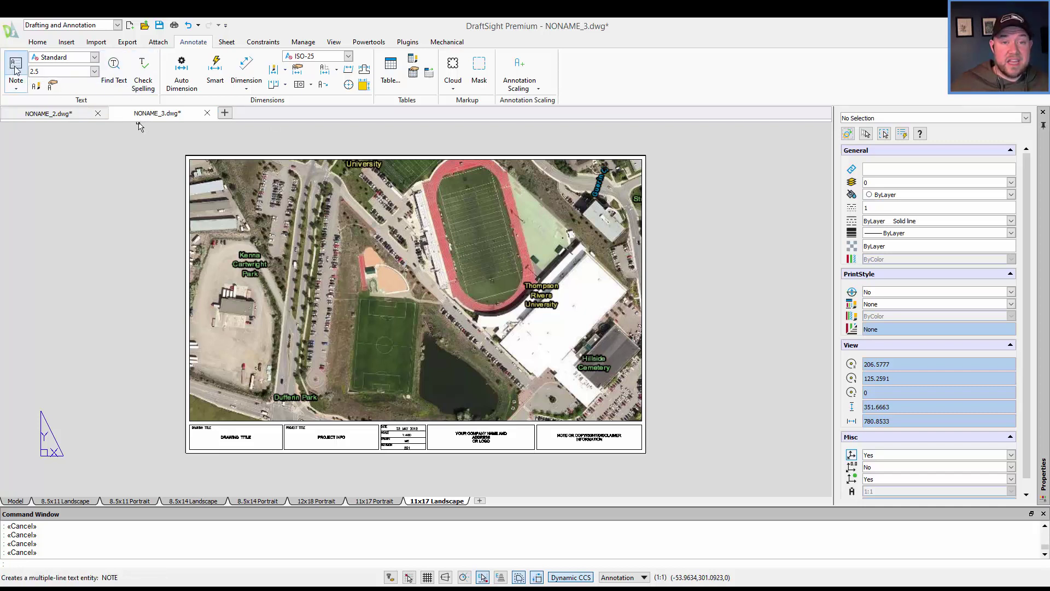
{"action": "left_click", "coordinate": [16, 89]}
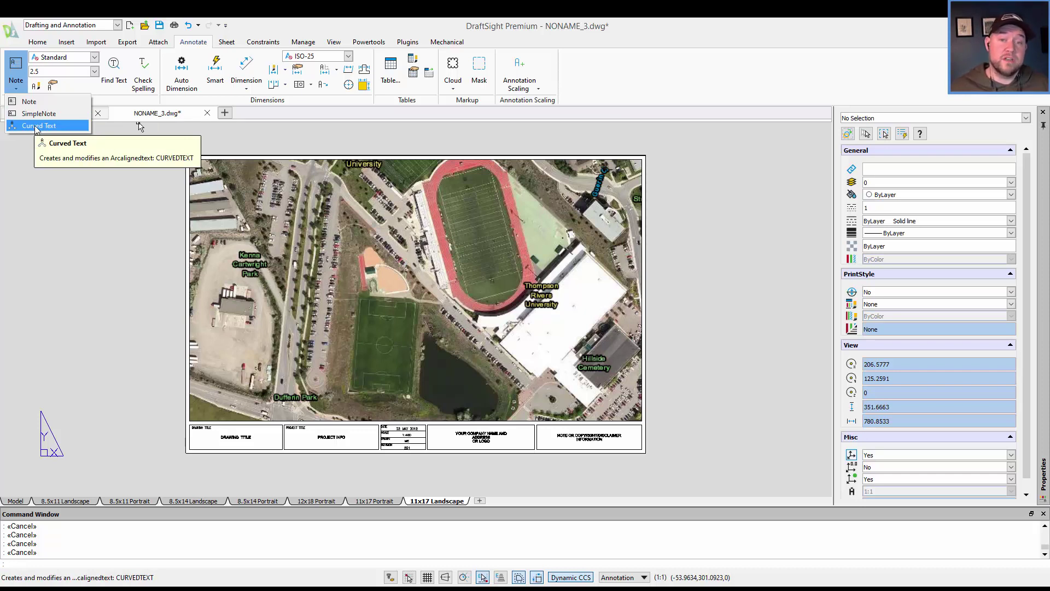
{"action": "left_click", "coordinate": [16, 87]}
{"action": "left_click", "coordinate": [16, 86]}
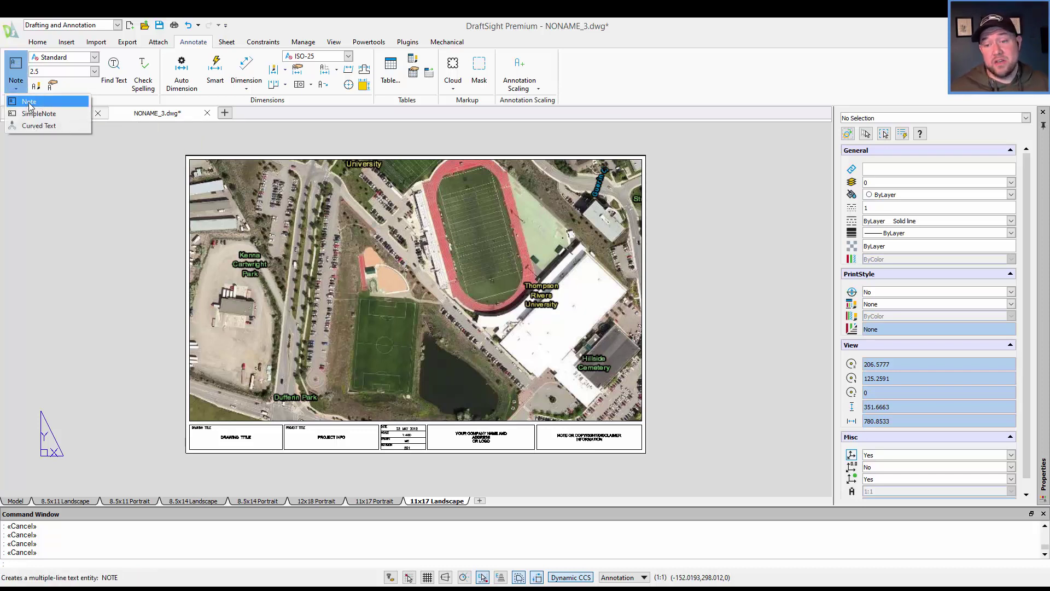
{"action": "left_click", "coordinate": [29, 103]}
{"action": "scroll", "coordinate": [364, 339], "scroll_direction": "up", "scroll_amount": 1}
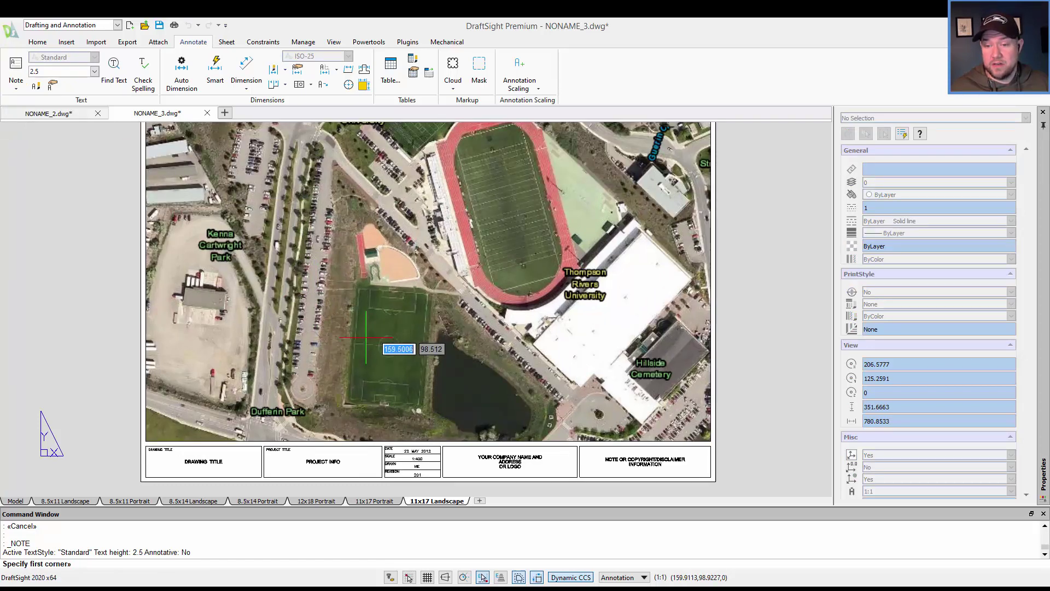
{"action": "scroll", "coordinate": [366, 338], "scroll_direction": "up", "scroll_amount": 1}
{"action": "left_click", "coordinate": [365, 344]}
{"action": "left_click", "coordinate": [428, 320]}
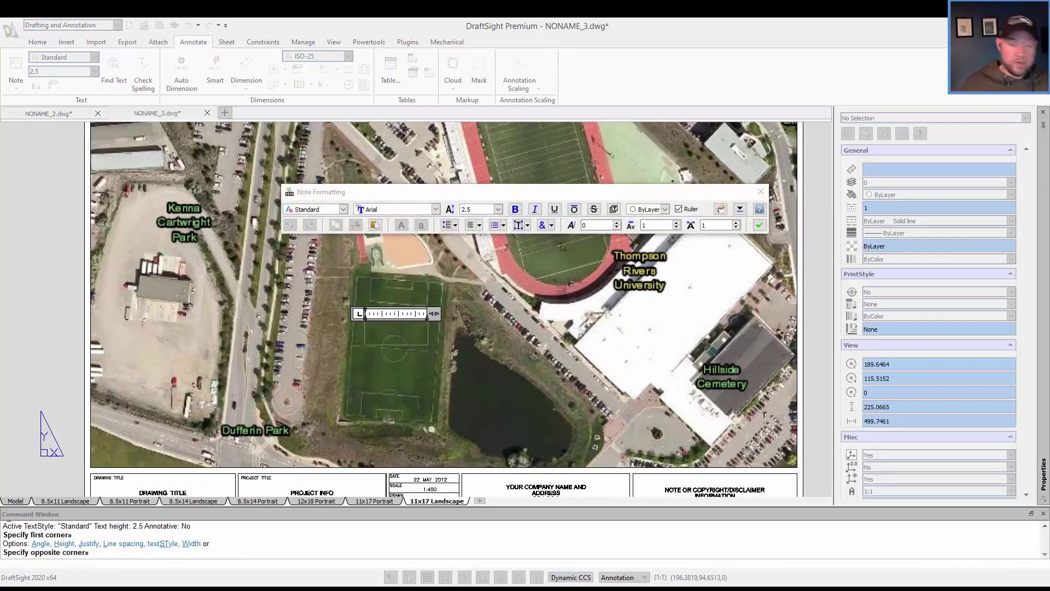
{"action": "type", "text": "SOCCER FIELD"}
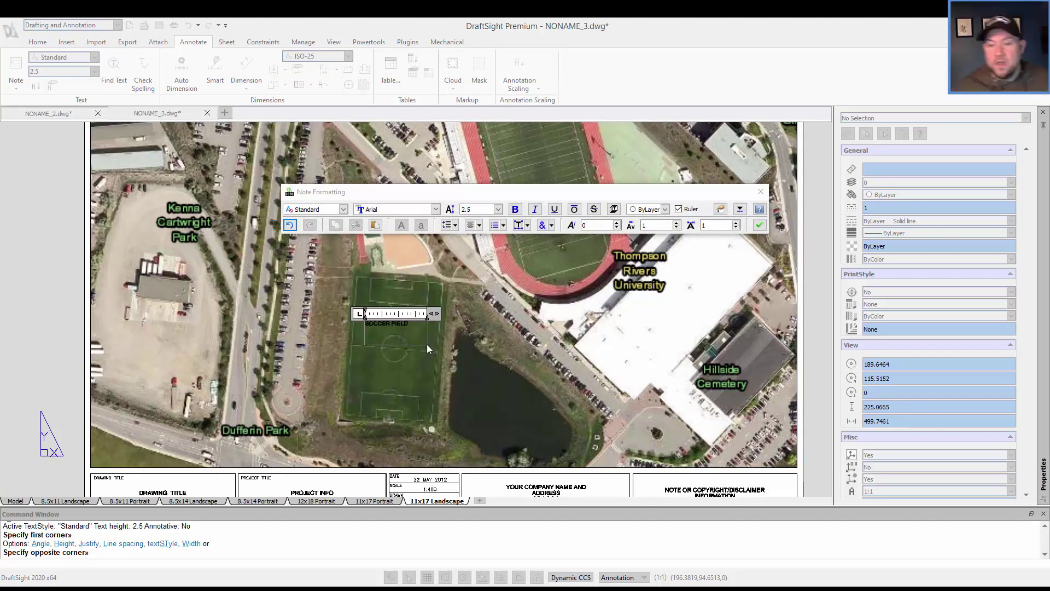
{"action": "left_click", "coordinate": [463, 361]}
{"action": "key", "text": "Escape"}
{"action": "key", "text": "Escape"}
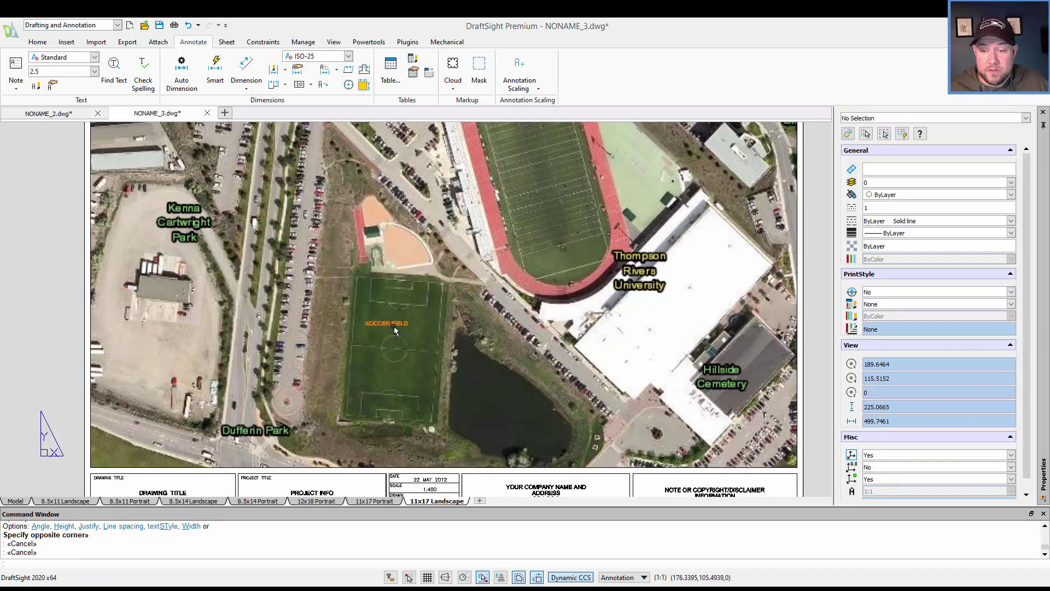
Move the SOCCER FIELD note about 4 units right and 1 unit up to centre it across the field.
{"action": "left_click", "coordinate": [395, 327]}
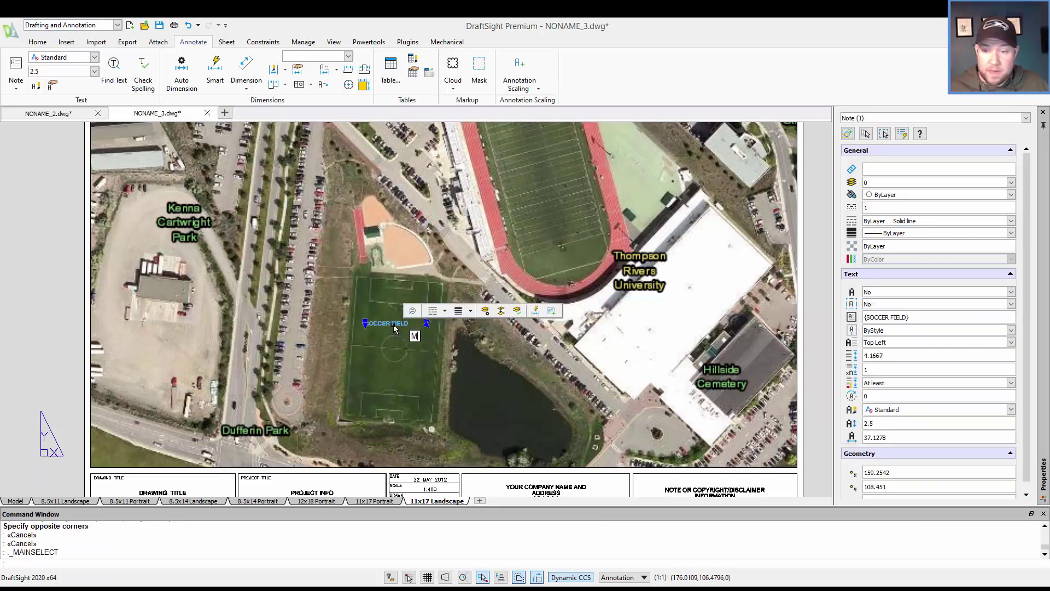
{"action": "type", "text": "m"}
{"action": "key", "text": "Return"}
{"action": "left_click", "coordinate": [387, 340]}
{"action": "key", "text": "Escape"}
{"action": "key", "text": "Escape"}
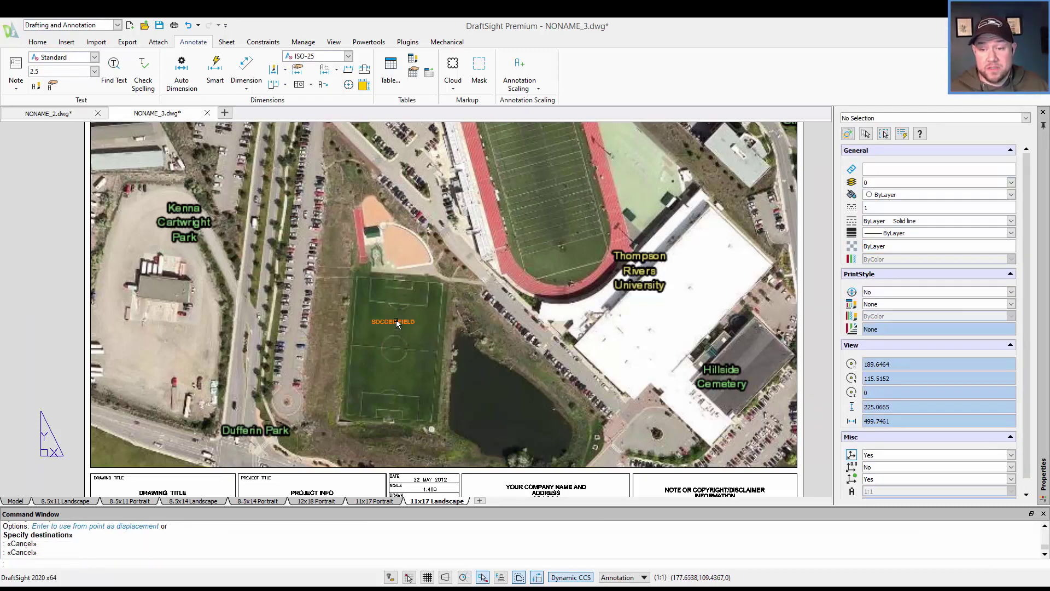
Review the text styles available for the SOCCER FIELD note's text and leave the note editor without changes.
{"action": "left_click", "coordinate": [397, 324]}
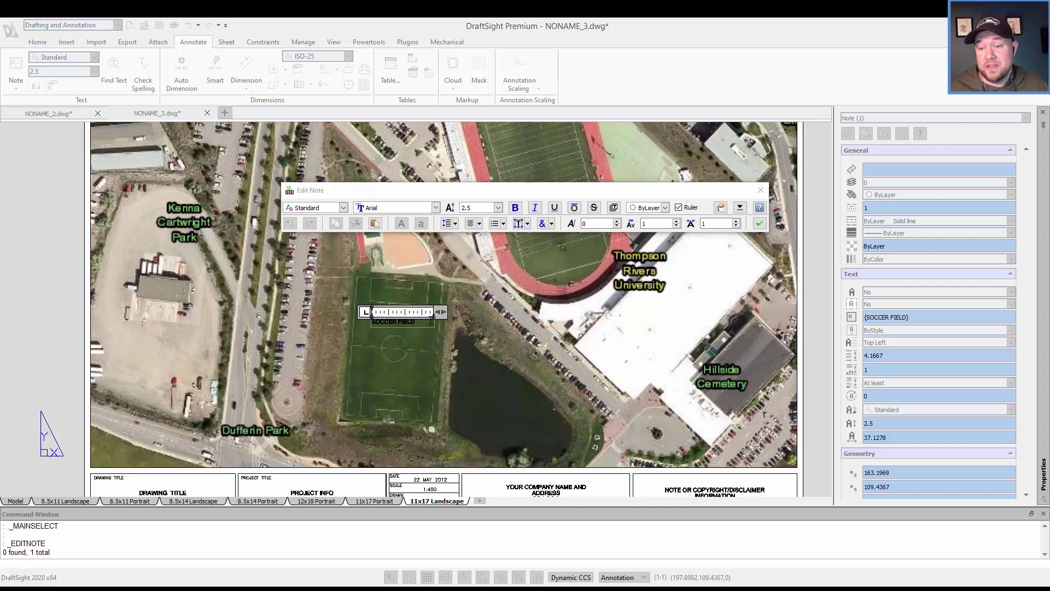
{"action": "left_click_drag", "start_coordinate": [429, 321], "coordinate": [357, 319]}
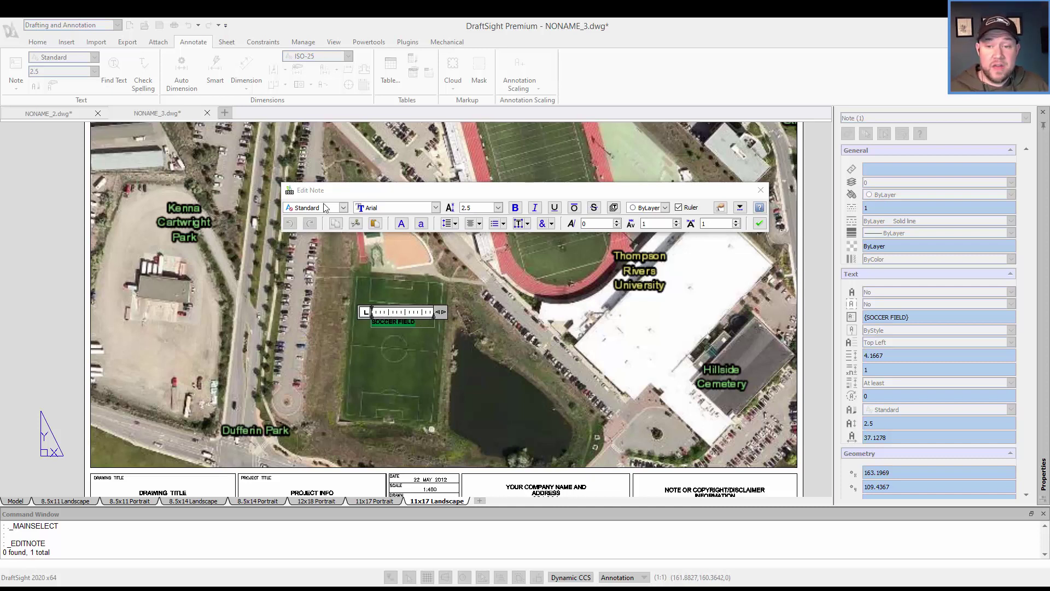
{"action": "left_click_drag", "start_coordinate": [405, 192], "coordinate": [356, 173]}
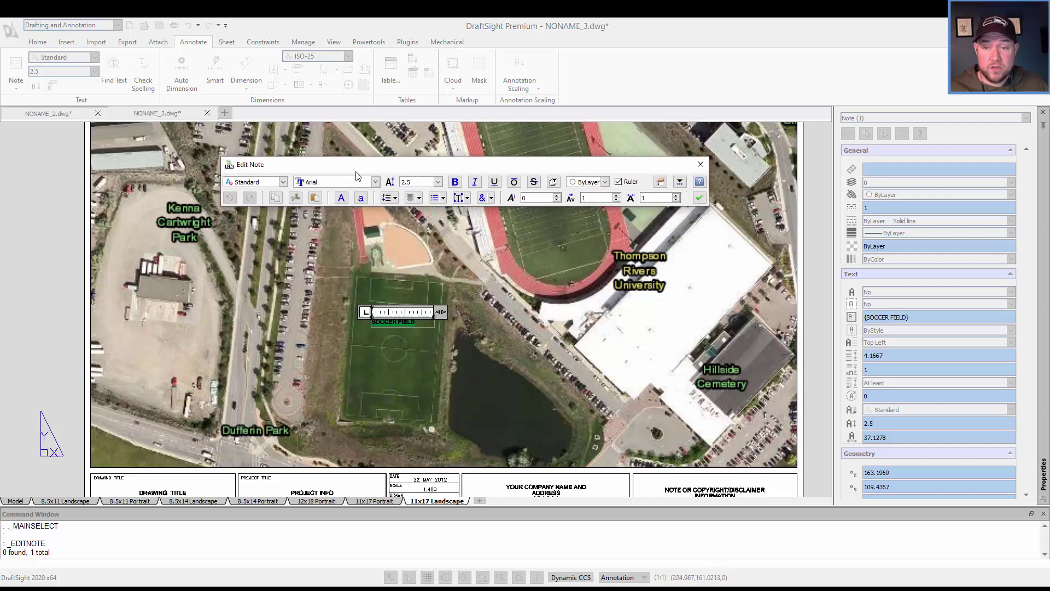
{"action": "left_click", "coordinate": [281, 182]}
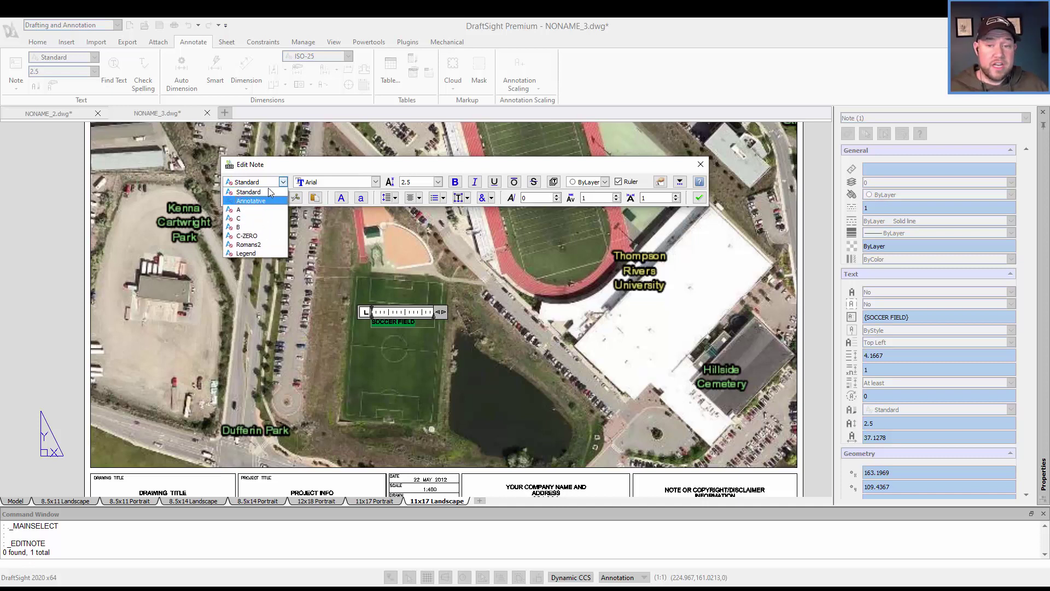
{"action": "left_click", "coordinate": [282, 182]}
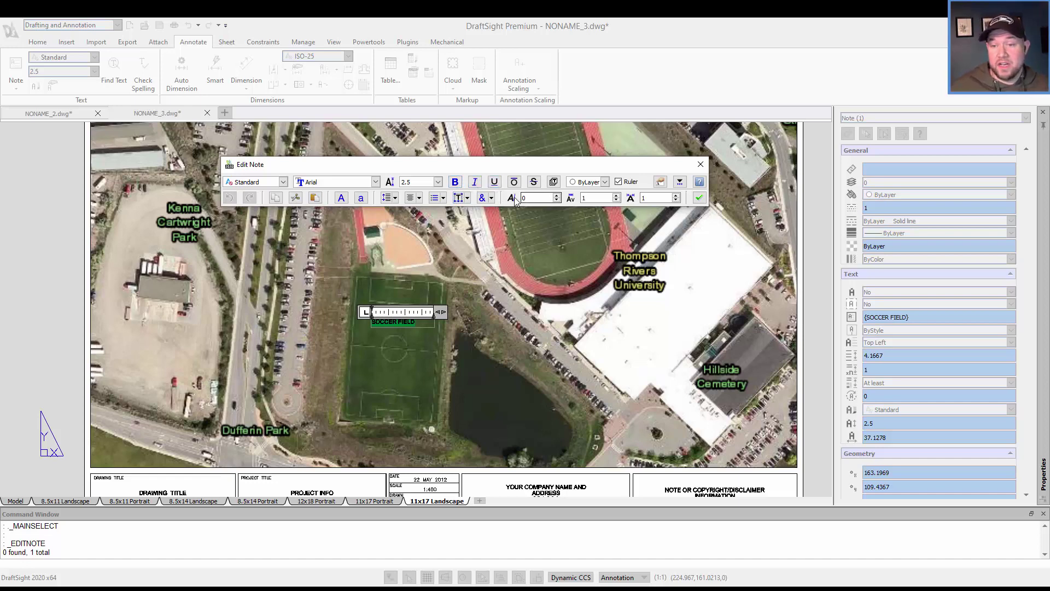
{"action": "key", "text": "Escape"}
{"action": "middle_click_drag", "start_coordinate": [509, 341], "coordinate": [479, 359]}
{"action": "scroll", "coordinate": [482, 323], "scroll_direction": "down", "scroll_amount": 2}
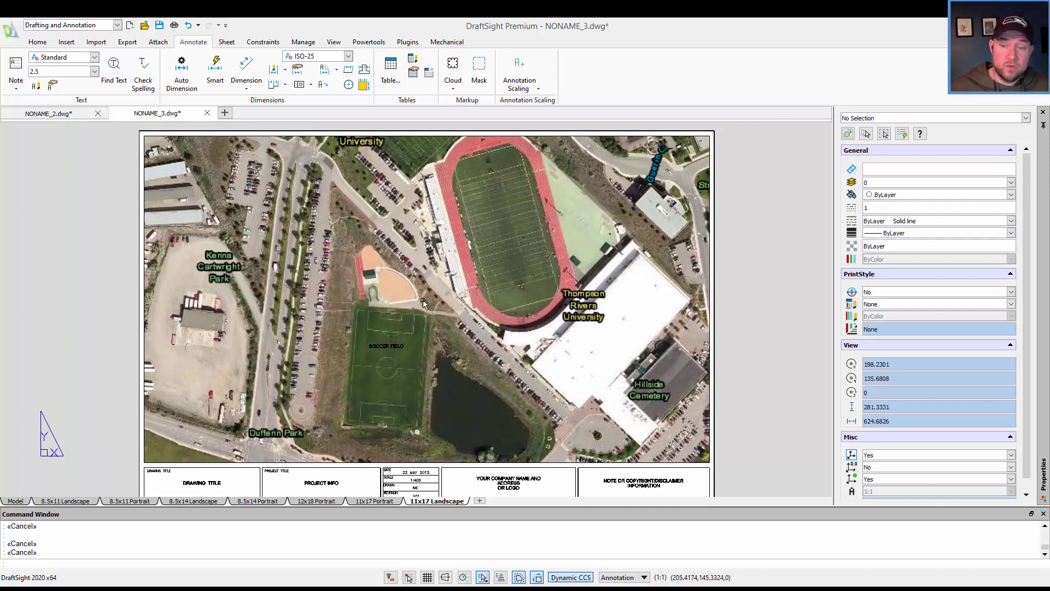
{"action": "middle_click_drag", "start_coordinate": [424, 304], "coordinate": [432, 285]}
{"action": "middle_click_drag", "start_coordinate": [437, 212], "coordinate": [446, 196]}
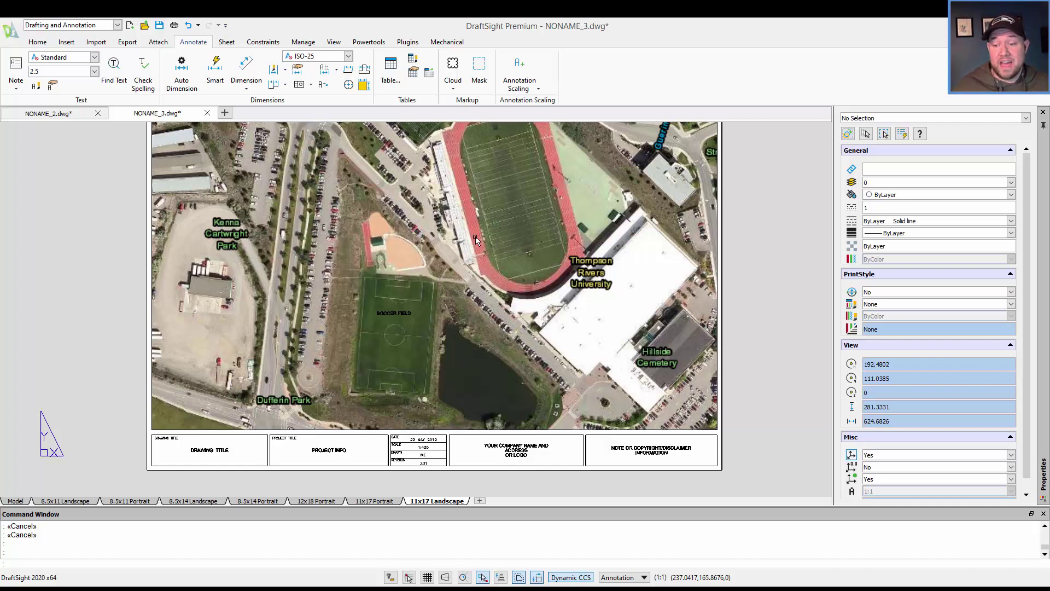
Start printing the 11x17 Landscape sheet with PDF as the printer, and accept the print setup.
{"action": "right_click", "coordinate": [441, 501]}
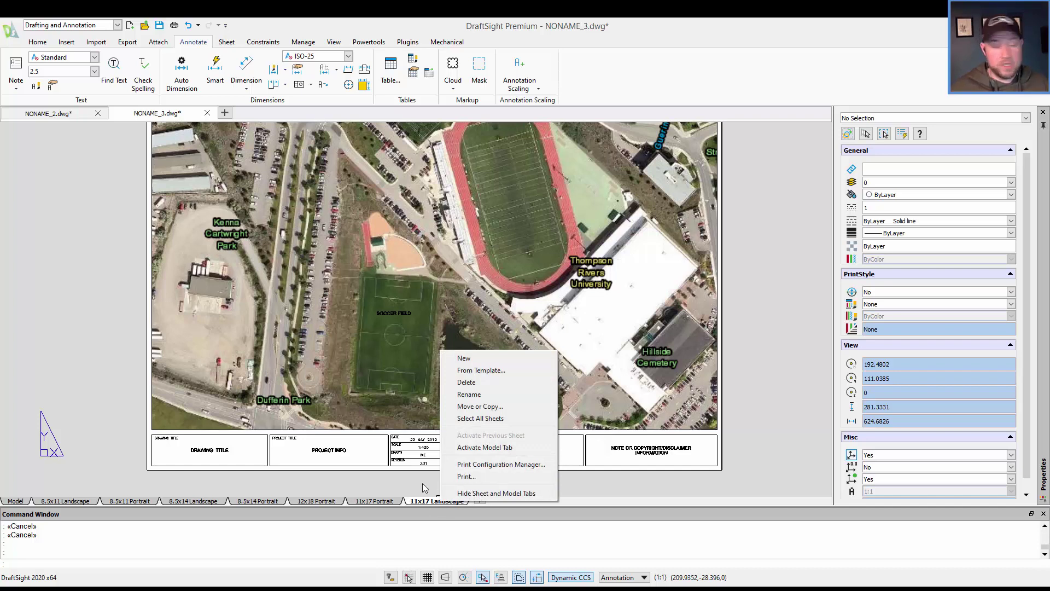
{"action": "key", "text": "Escape"}
{"action": "type", "text": "P"}
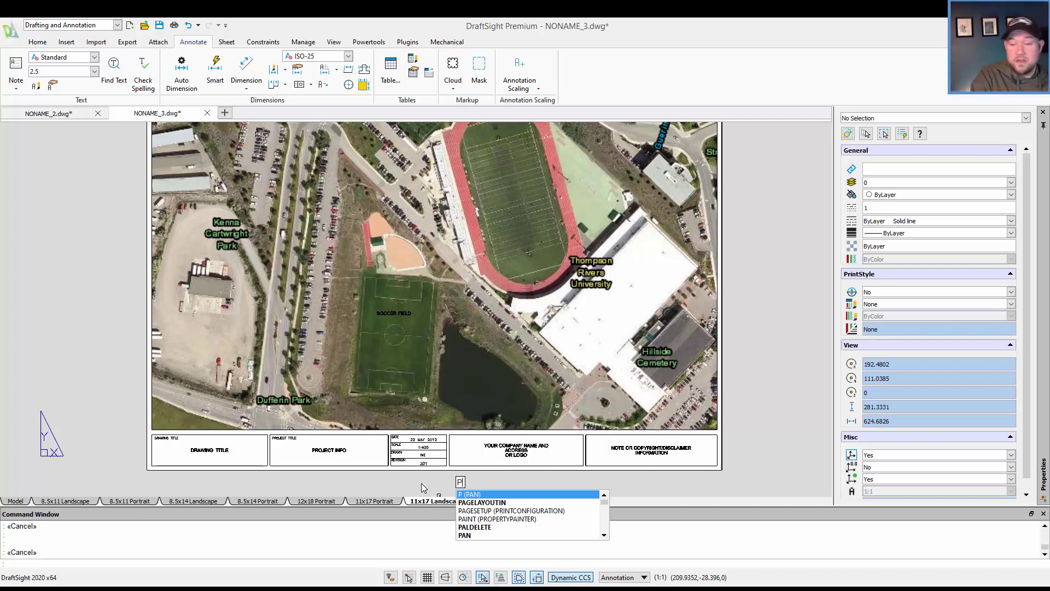
{"action": "type", "text": "RINT"}
{"action": "key", "text": "Return"}
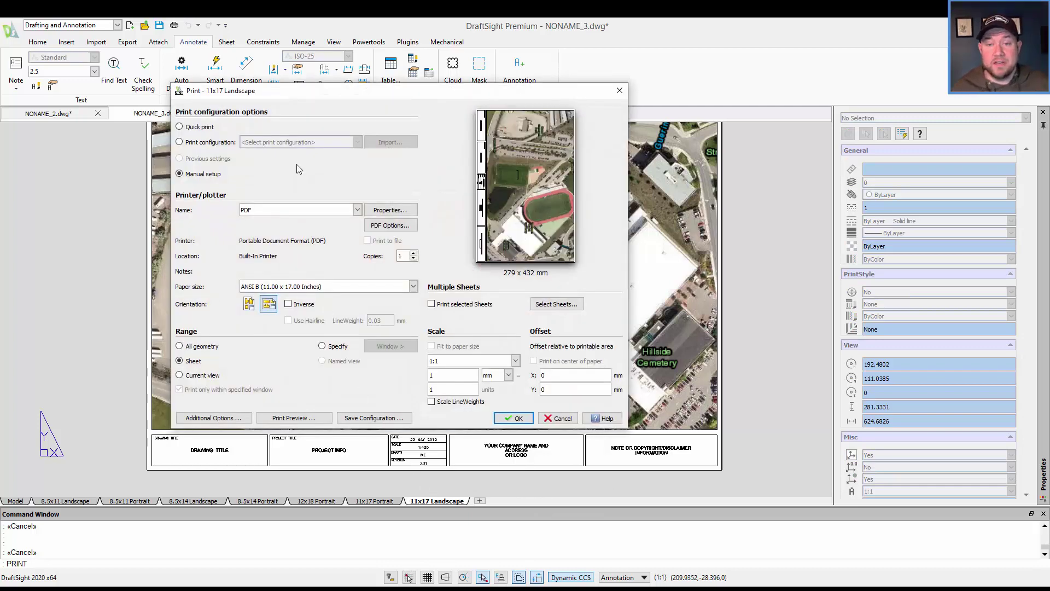
{"action": "left_click_drag", "start_coordinate": [320, 98], "coordinate": [316, 104]}
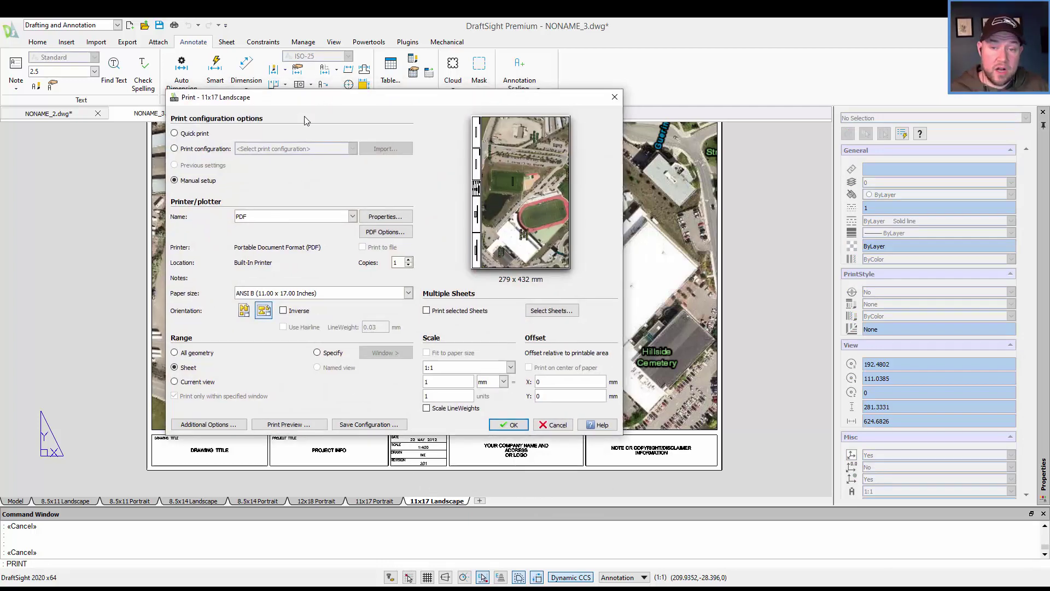
{"action": "left_click", "coordinate": [310, 216]}
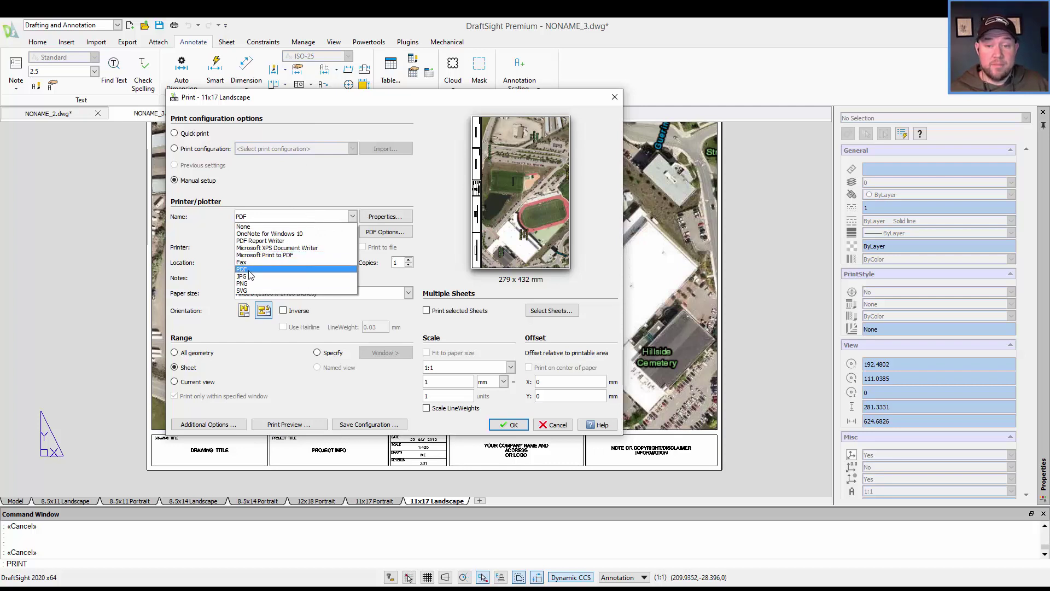
{"action": "left_click", "coordinate": [250, 270]}
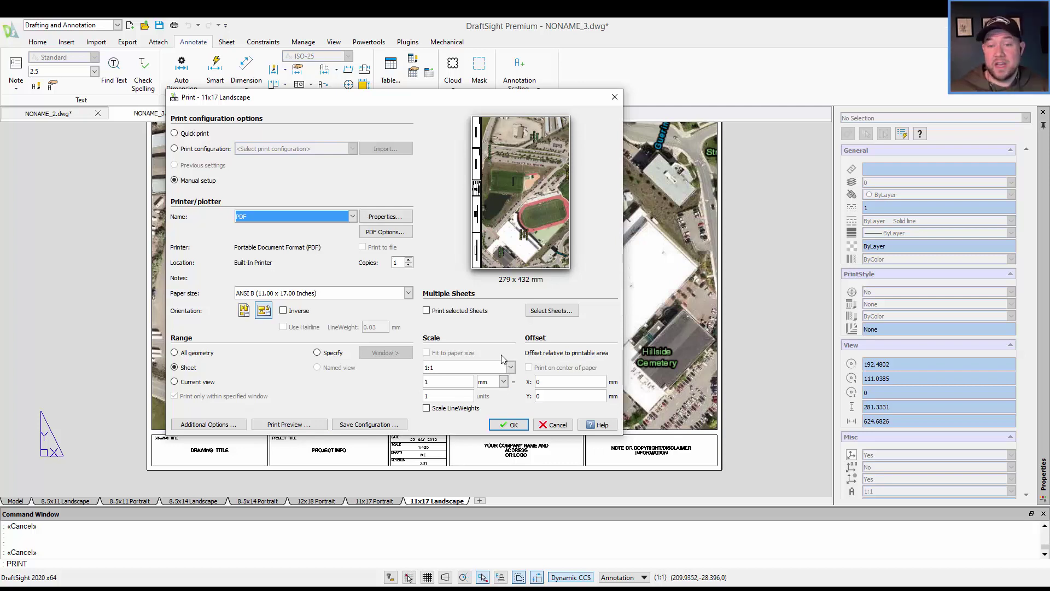
{"action": "left_click", "coordinate": [501, 426]}
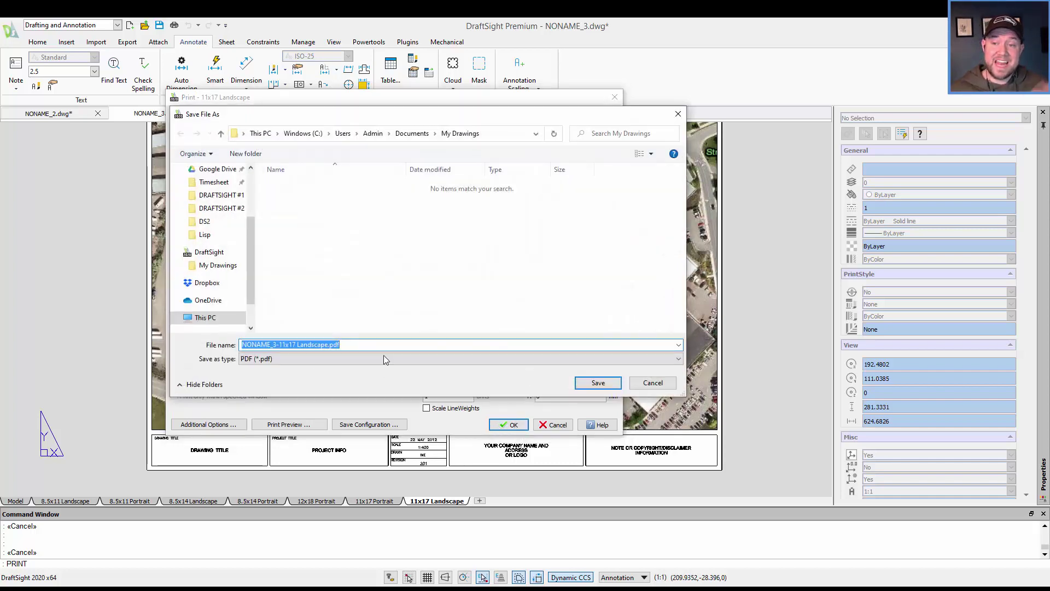
Set the PDF's save location to the folder C:\Users\Admin\Google Drive\_CAD Intentions\_Videos\DRAFTSIGHT #3 Civil Mining.
{"action": "left_click", "coordinate": [149, 589]}
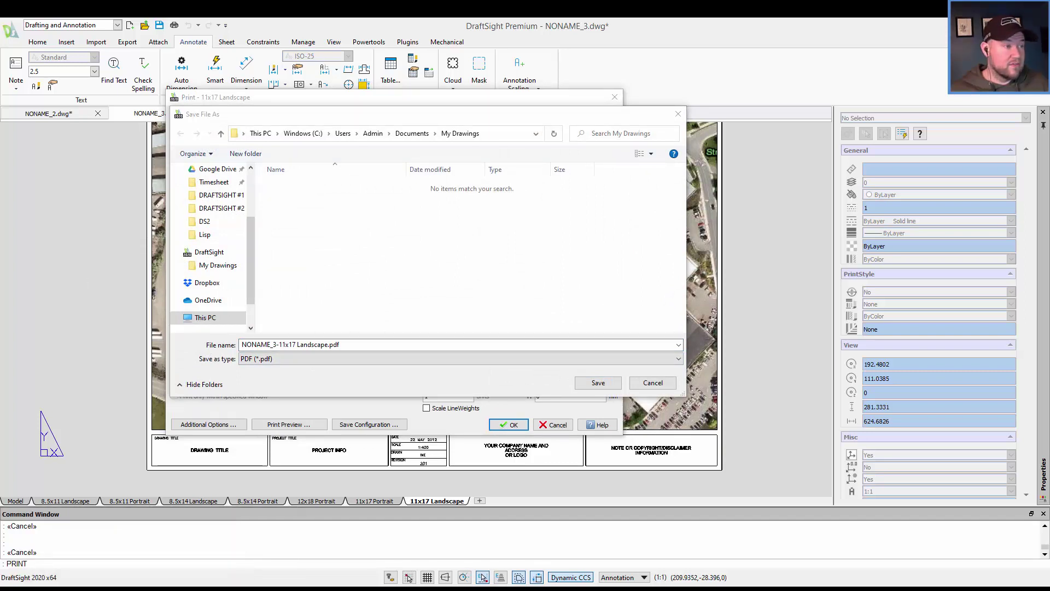
{"action": "left_click", "coordinate": [421, 344]}
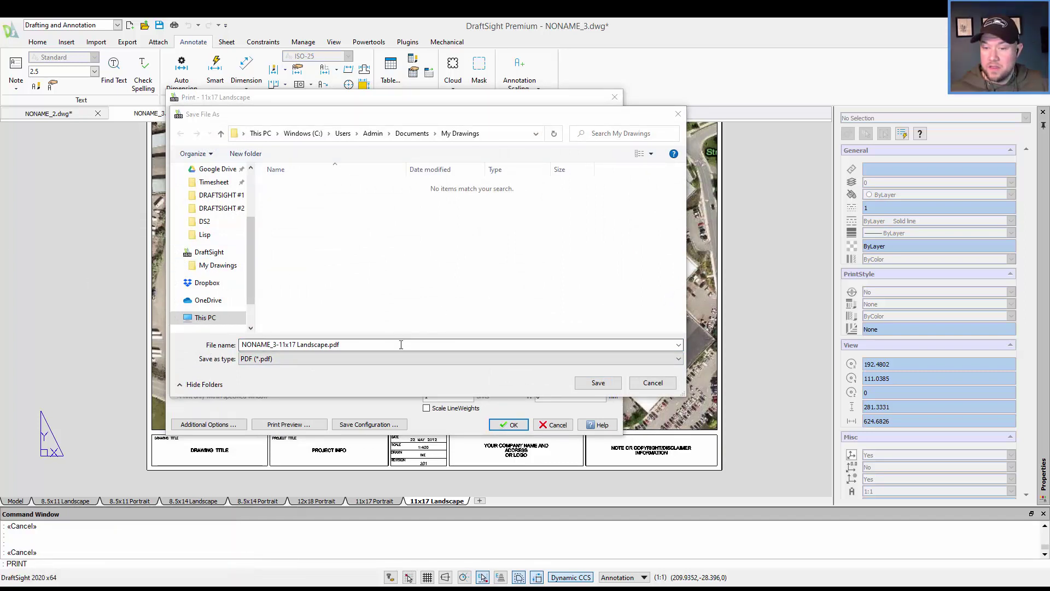
{"action": "type", "text": "C:\\Users\\Admin\\Google Drive\\_CAD Intentions\\_Videos\\DRAFTSIGHT #3 Civil Mining"}
{"action": "key", "text": "Return"}
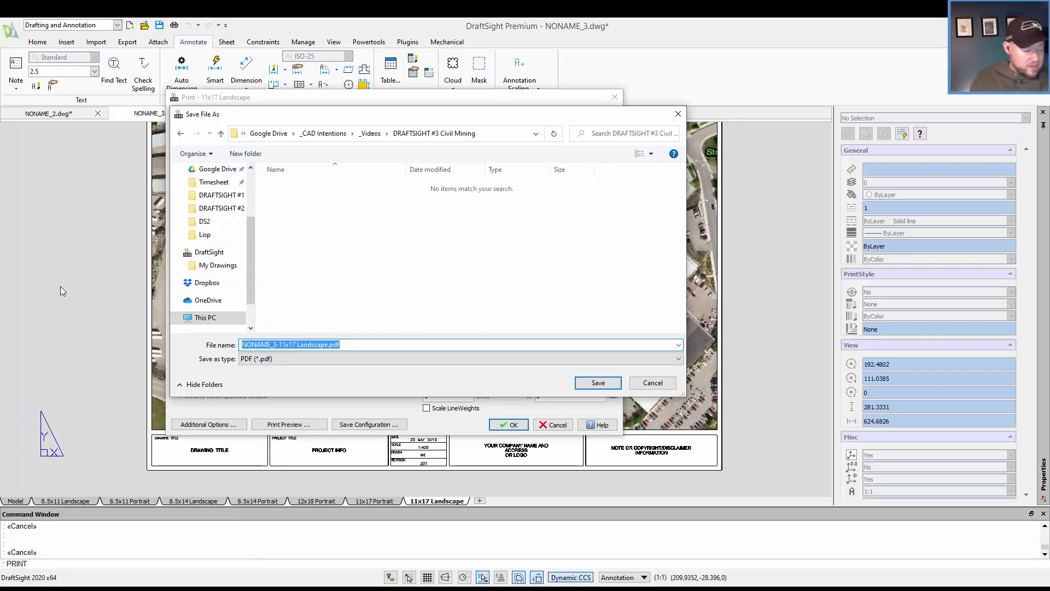
Save the printed sheet as a PDF named EXAMPLE SITE PLAN and return from the PDF in Edge to the DraftSight drawing.
{"action": "type", "text": "EXAMP"}
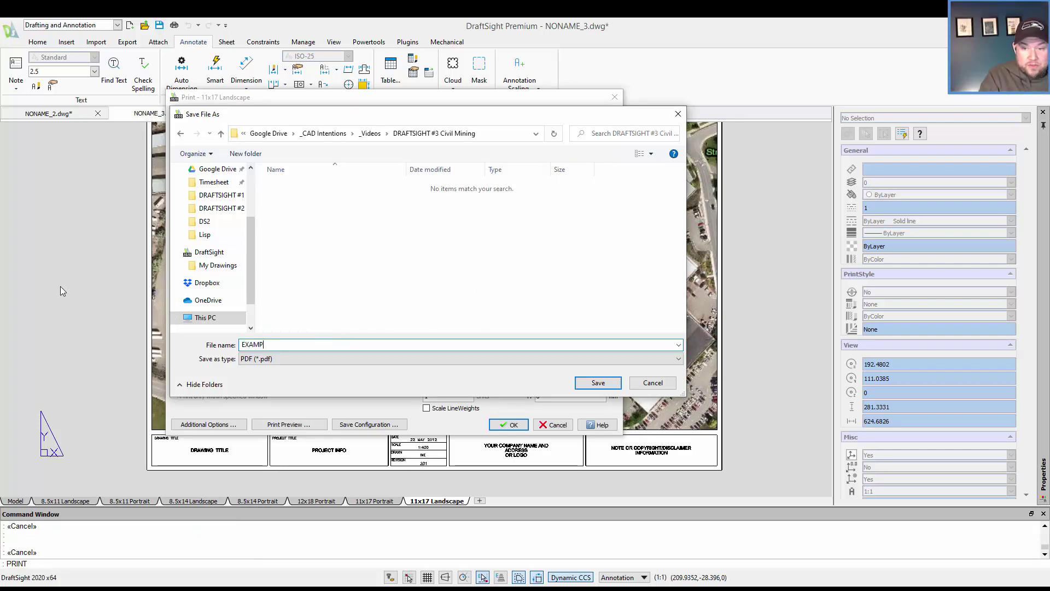
{"action": "type", "text": "LE SITE PL"}
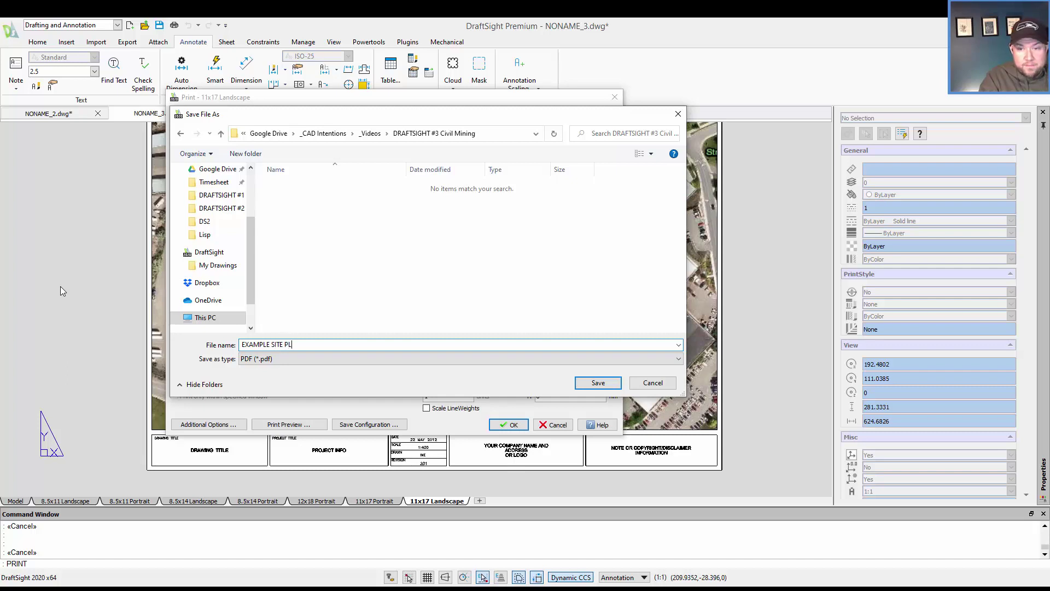
{"action": "type", "text": "AN"}
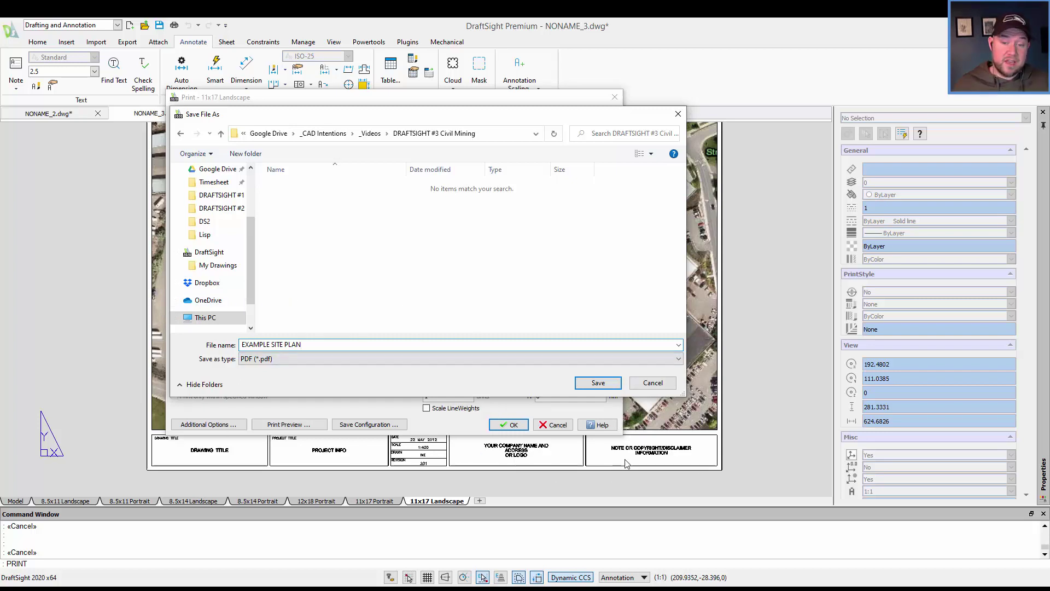
{"action": "left_click", "coordinate": [594, 385]}
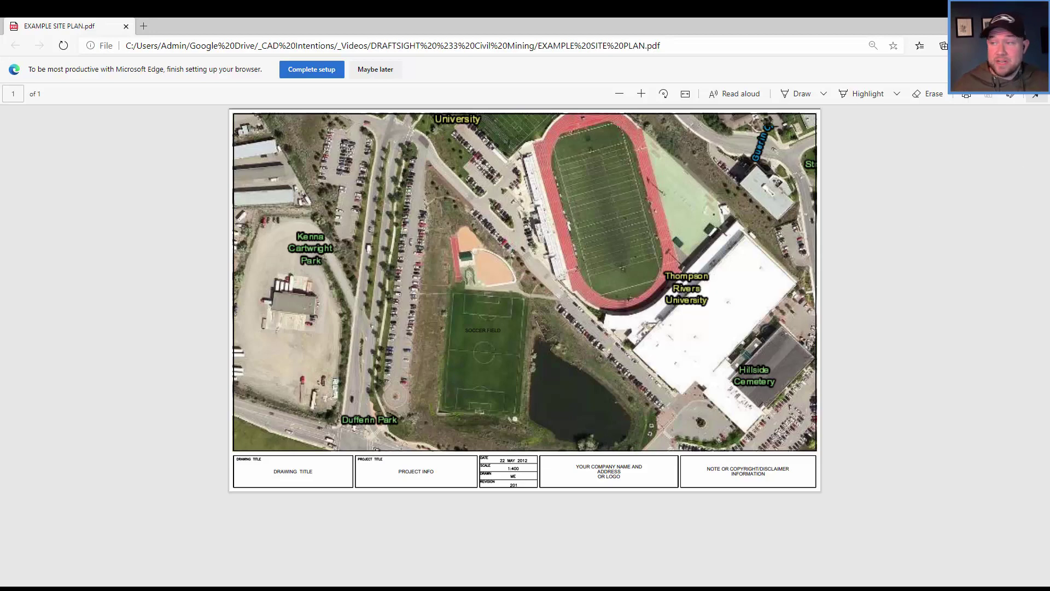
{"action": "key", "text": "alt+Tab"}
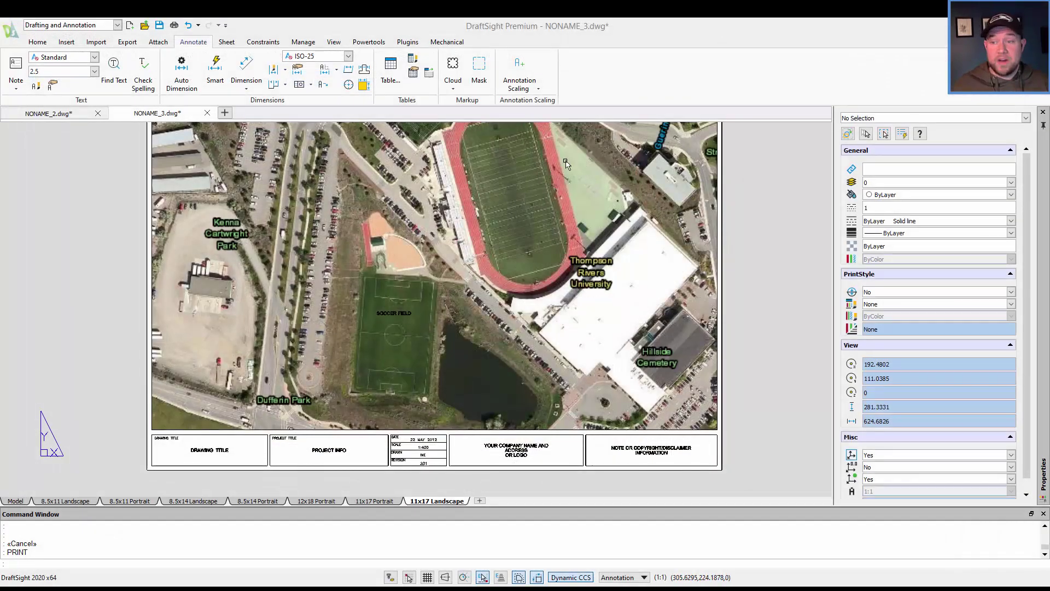